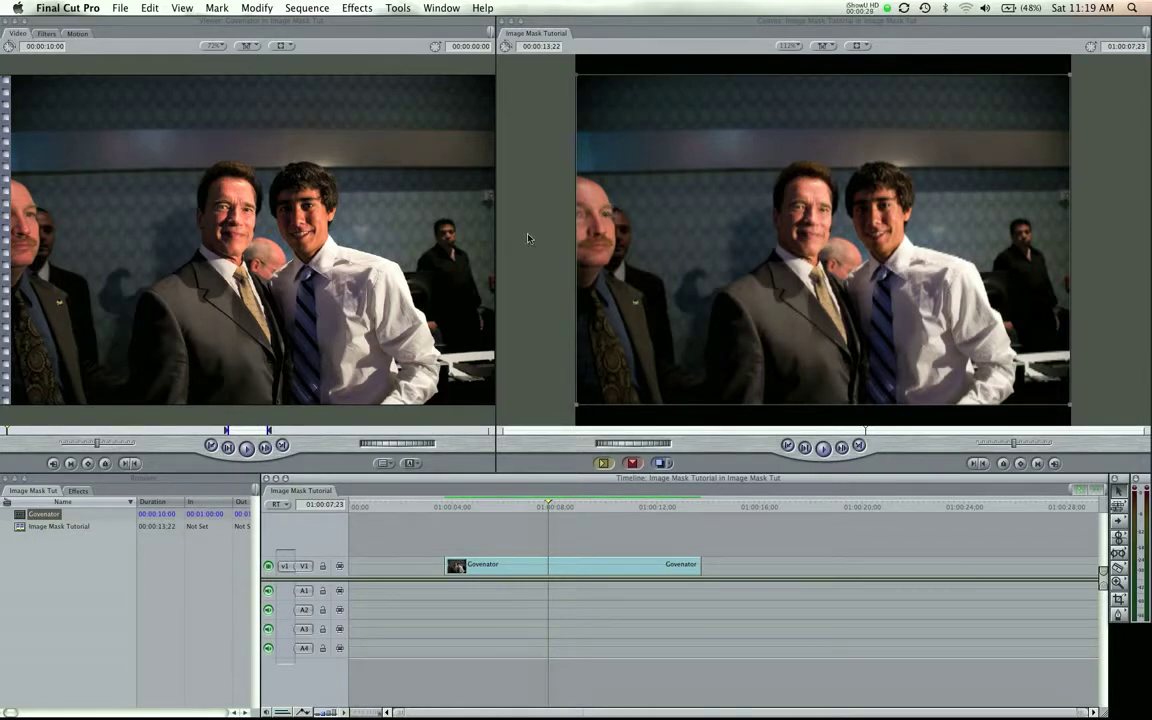
Step: Crop the left side of the Govenator clip by 22
double_click(584, 568)
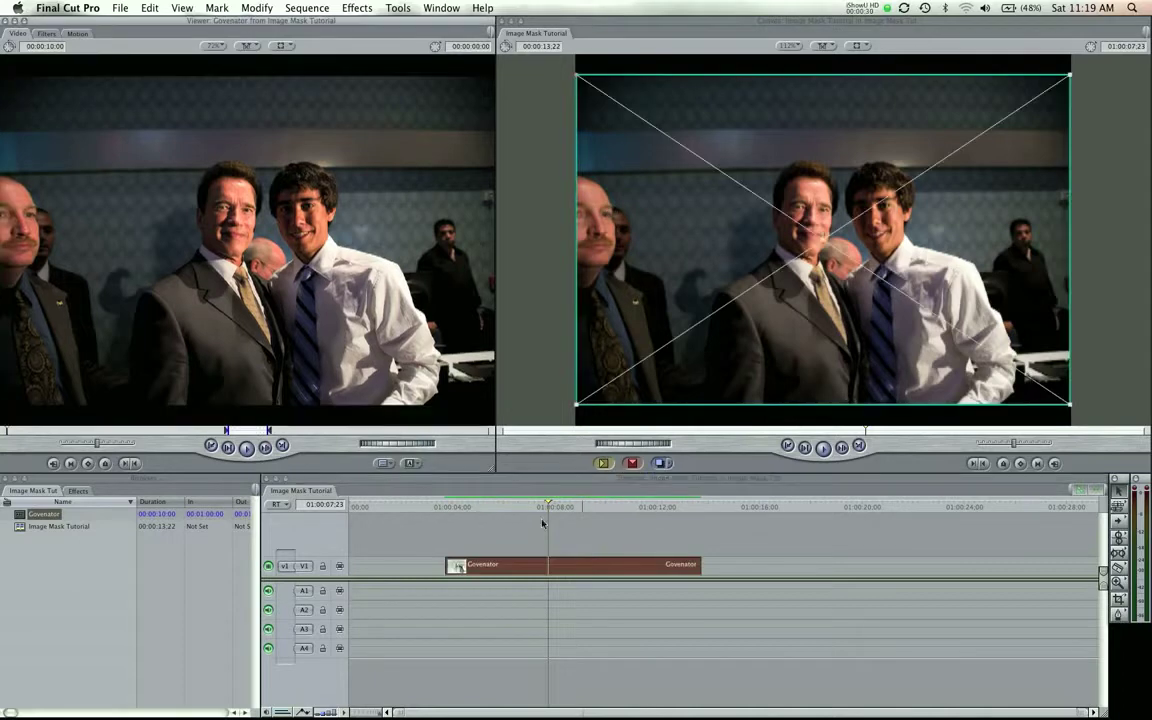
left_click(78, 33)
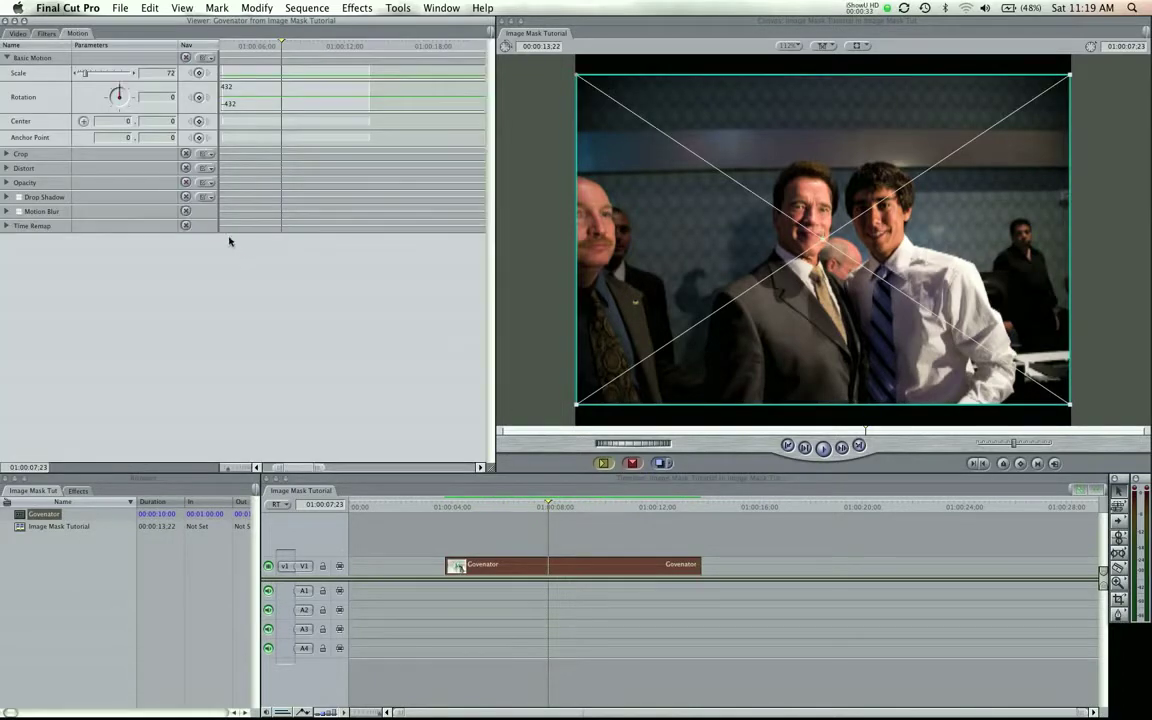
left_click_drag(97, 76, 97, 76)
left_click(7, 153)
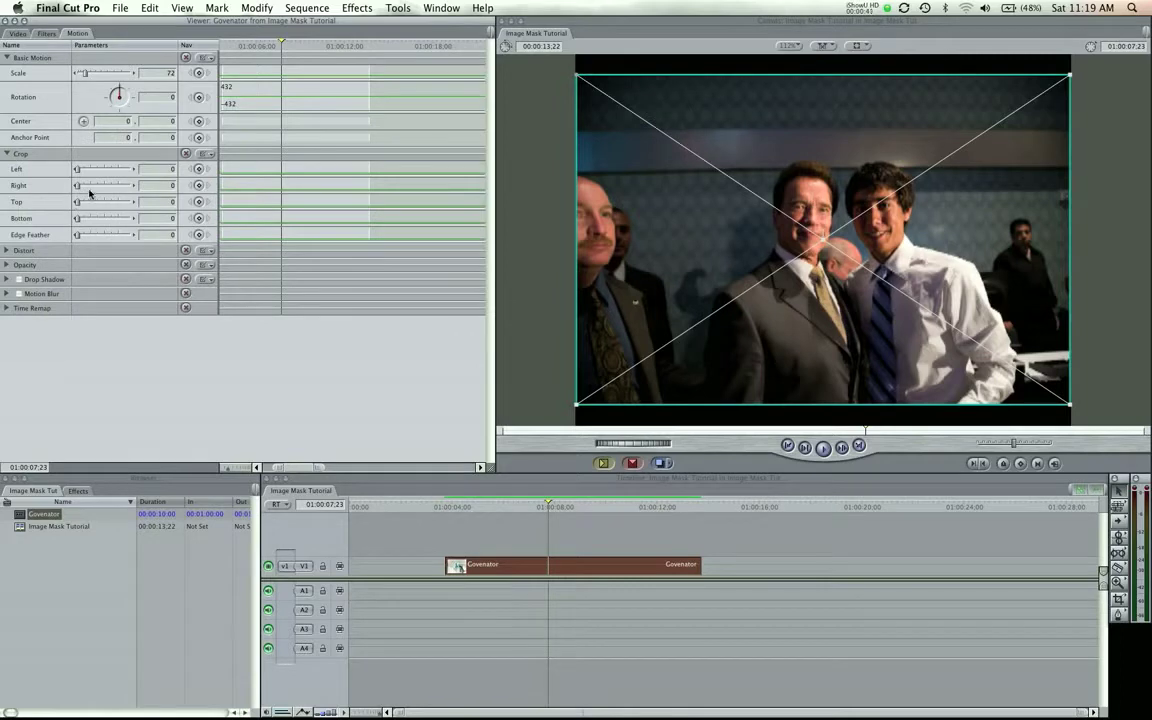
left_click_drag(95, 172, 93, 172)
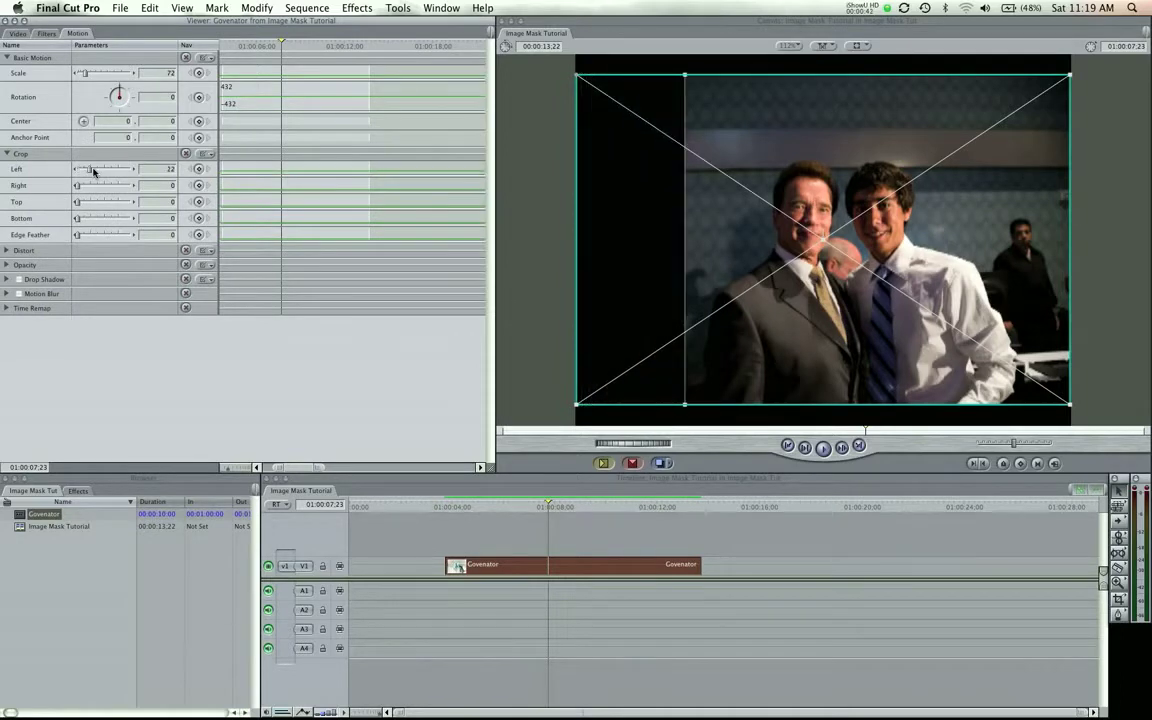
Step: Scale the Govenator clip to 96 and reposition it in the Canvas to a center of about -96, 7.1
left_click_drag(85, 73, 89, 73)
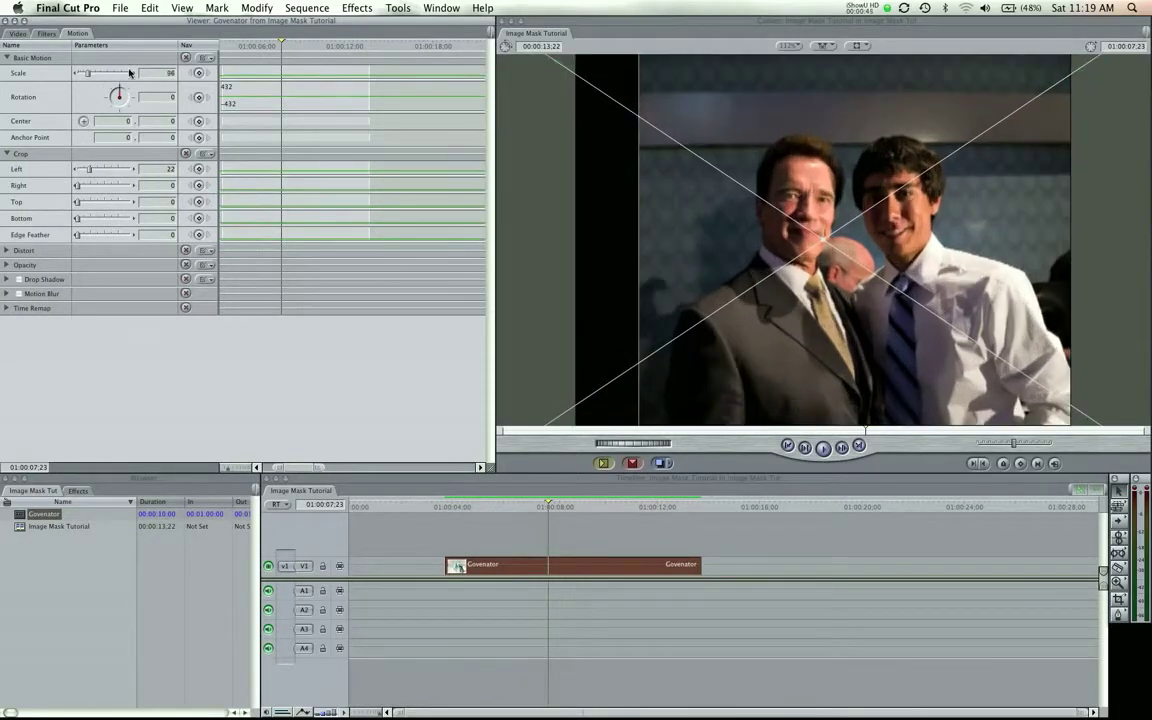
left_click_drag(751, 224, 685, 230)
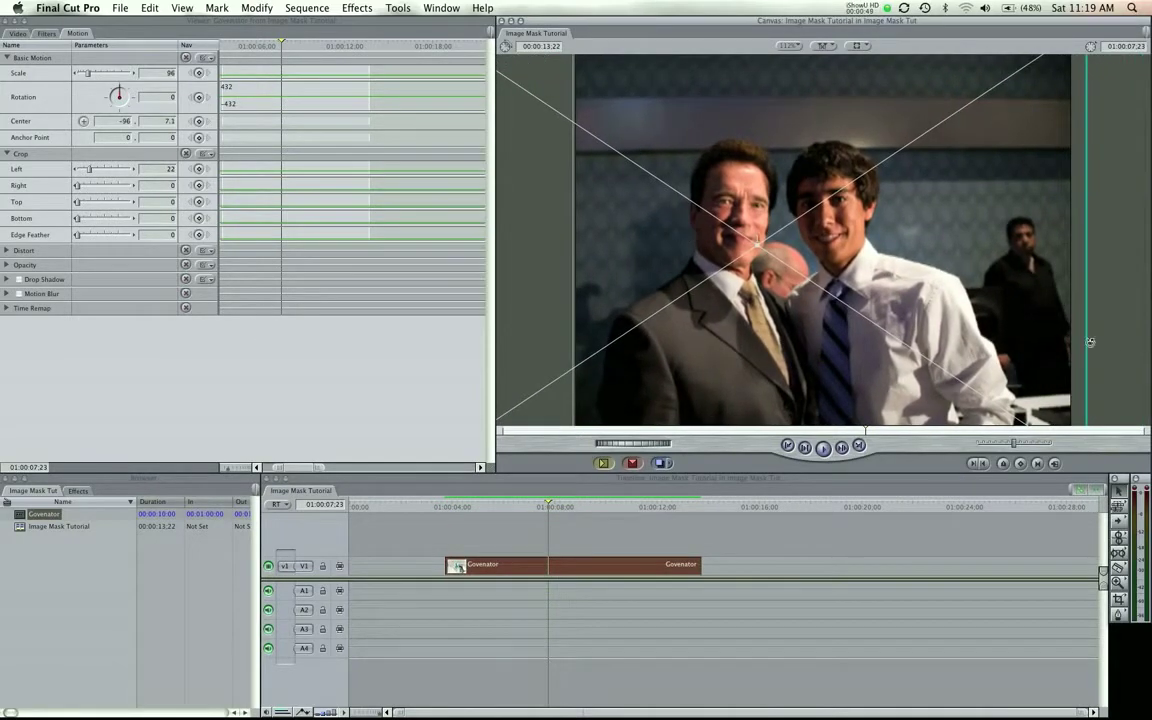
left_click(620, 522)
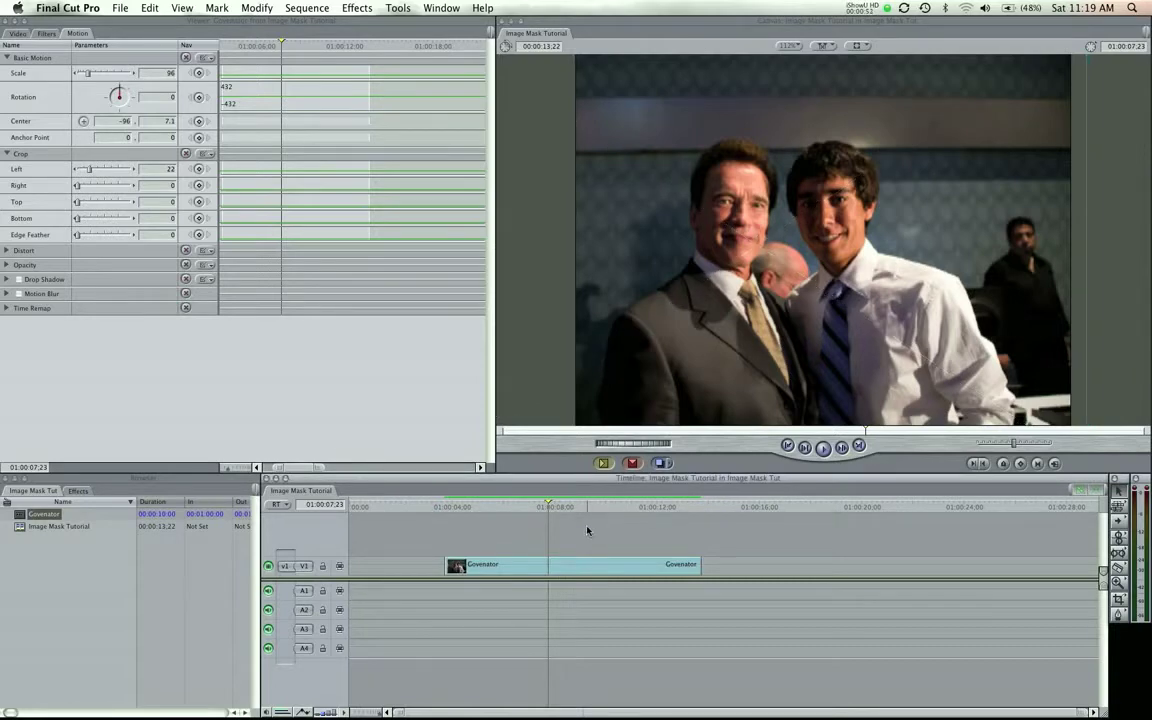
Step: Undo the reposition, scale and crop changes on the Govenator clip
key("super+z")
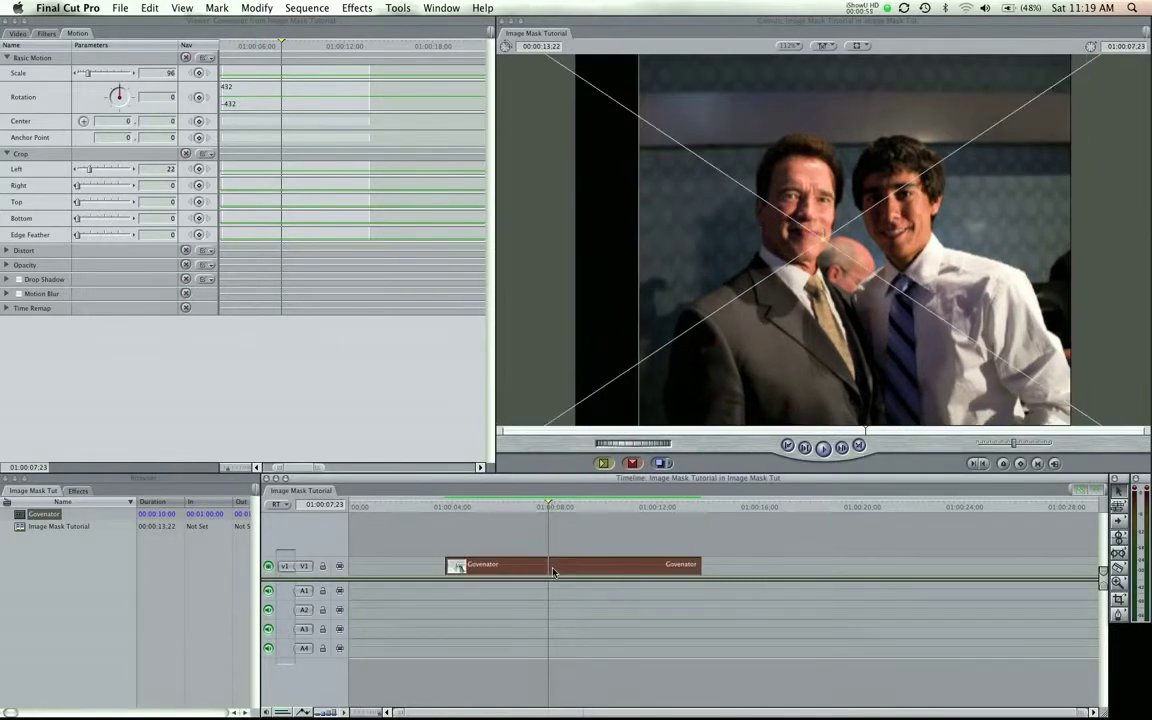
key("super+z")
key("super+z")
key("super+z")
key("super+z")
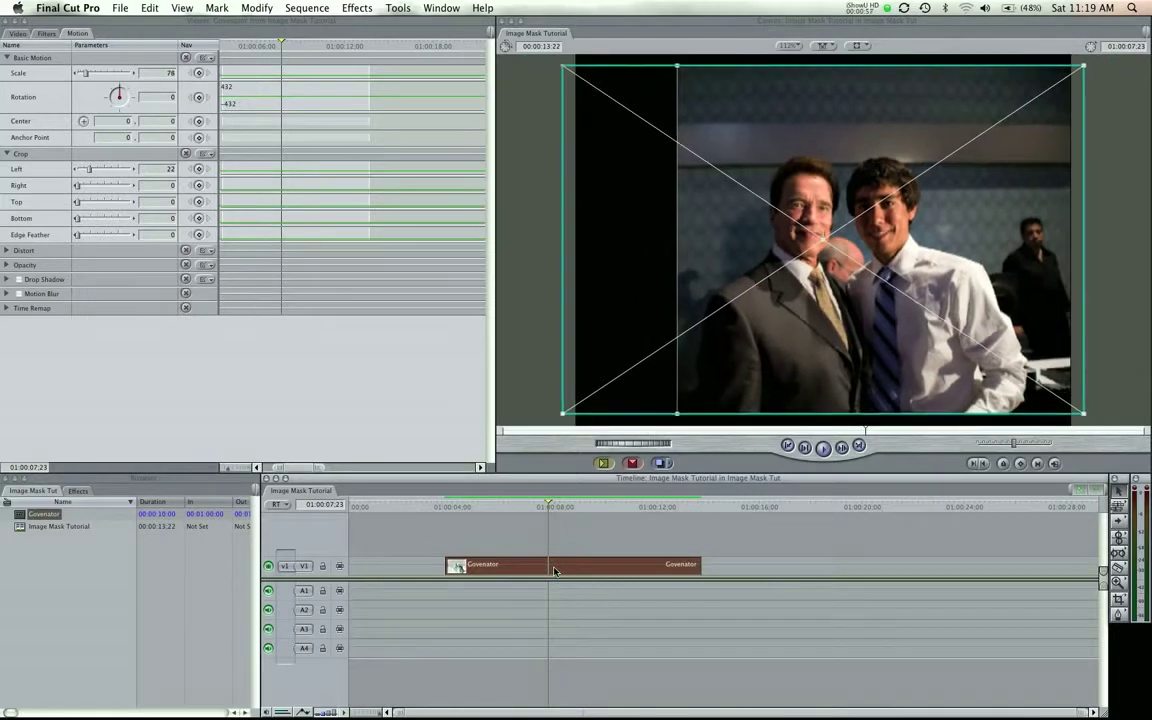
key("super+z")
Step: Place the Govenator clip from the project on track V1 starting just past 01:00:04;00, and park the playhead at 01:00:08;24
left_click_drag(43, 513, 472, 569)
left_click_drag(522, 512, 575, 512)
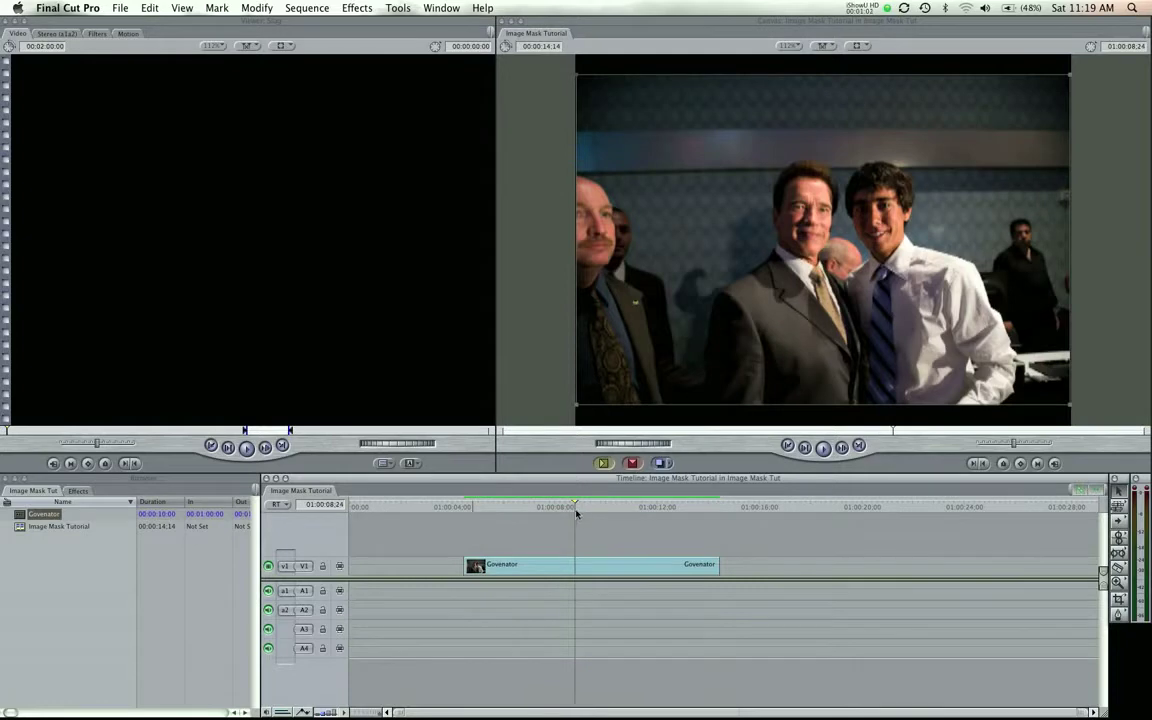
Step: Apply the Four-Point Garbage Matte video filter to the Govenator clip
double_click(546, 564)
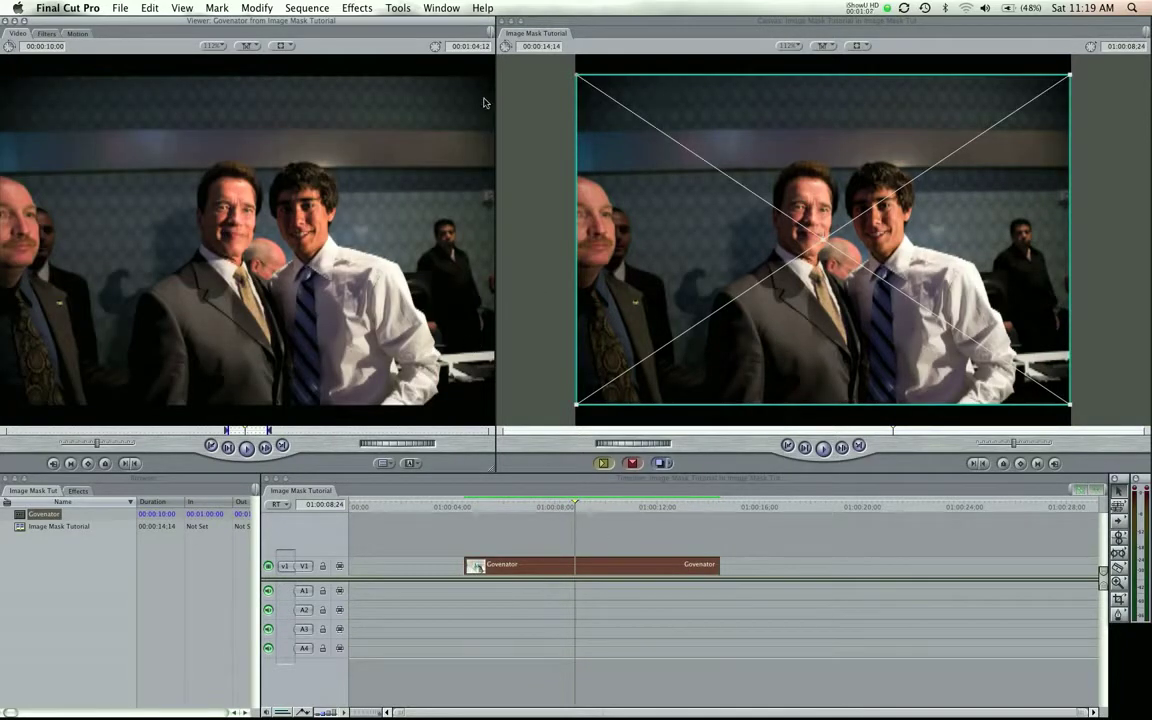
left_click(374, 5)
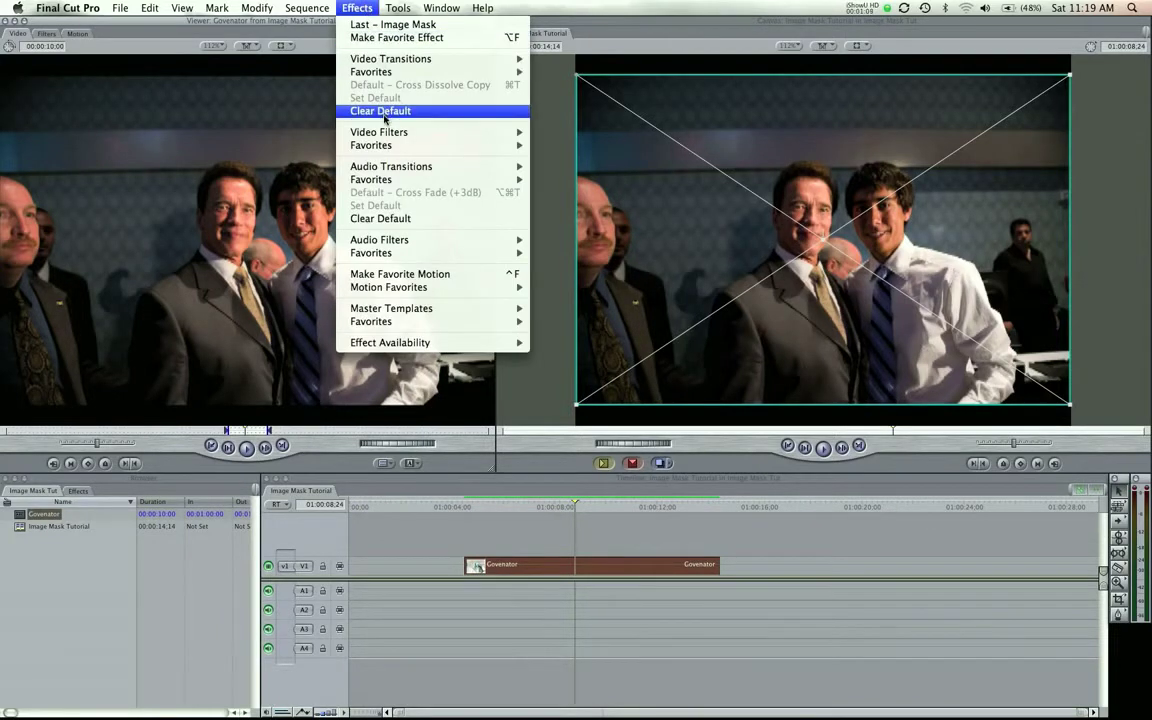
mouse_move(390, 133)
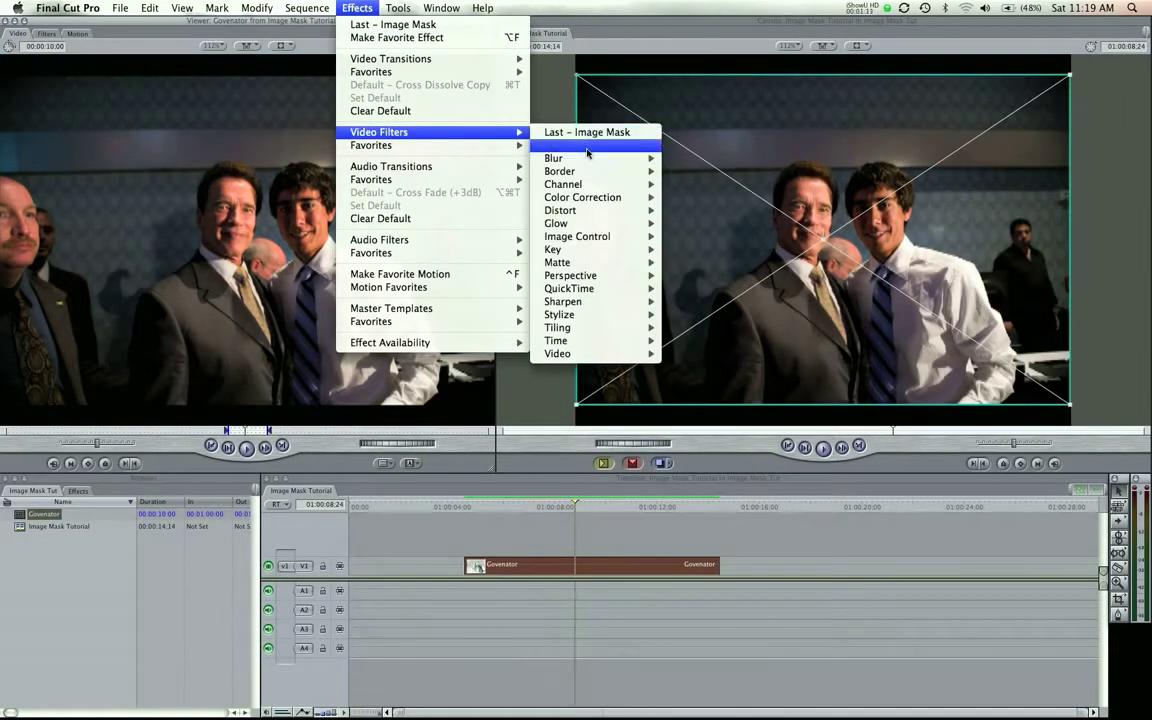
mouse_move(595, 263)
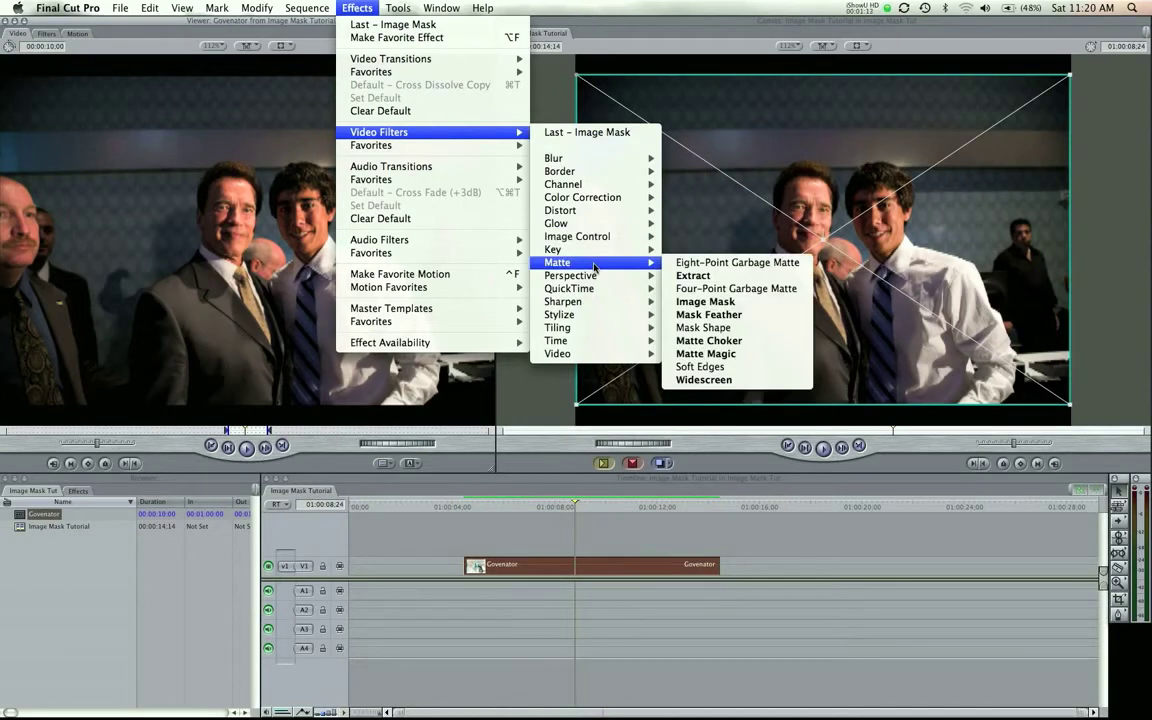
left_click(712, 289)
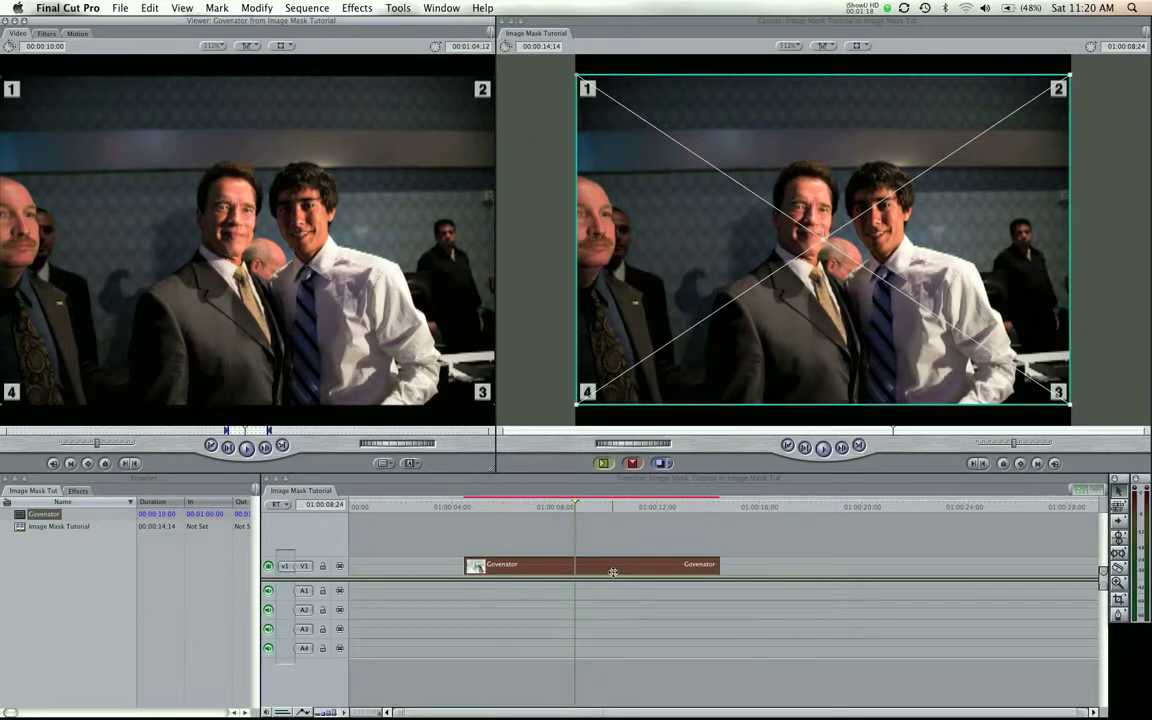
Step: Position the matte's Point 1 at about -97, -170, Point 2 at about 164, -170, and Point 4 at about -317, 294
left_click(76, 33)
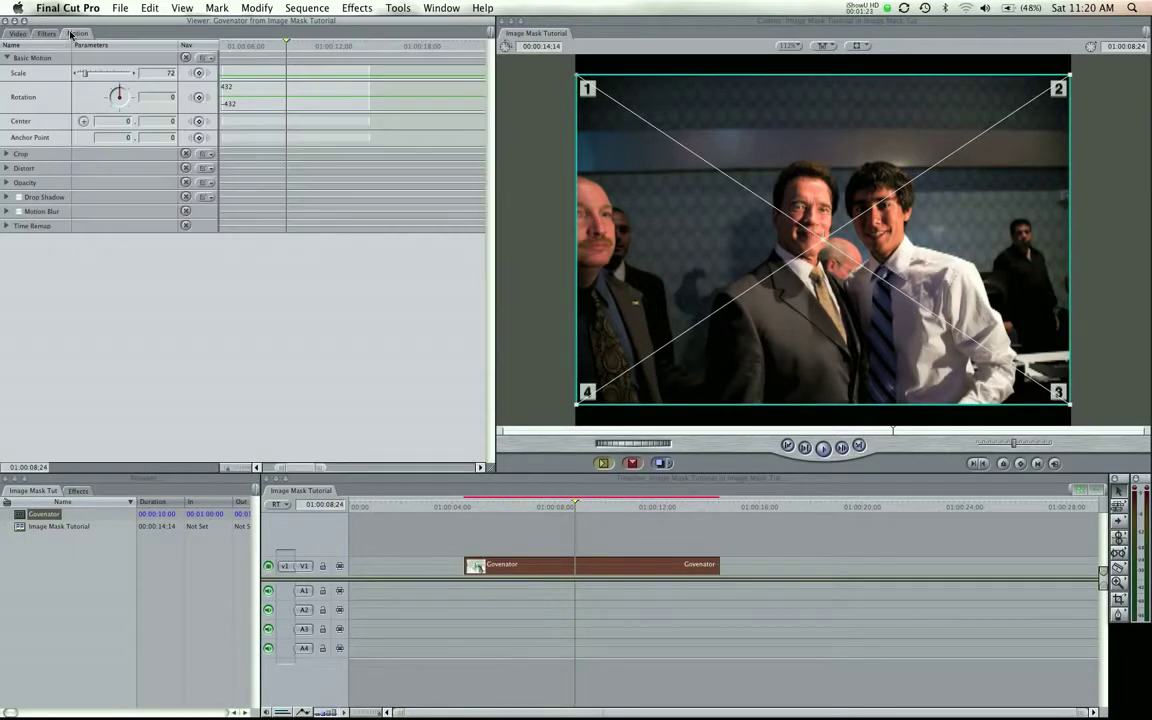
left_click(47, 34)
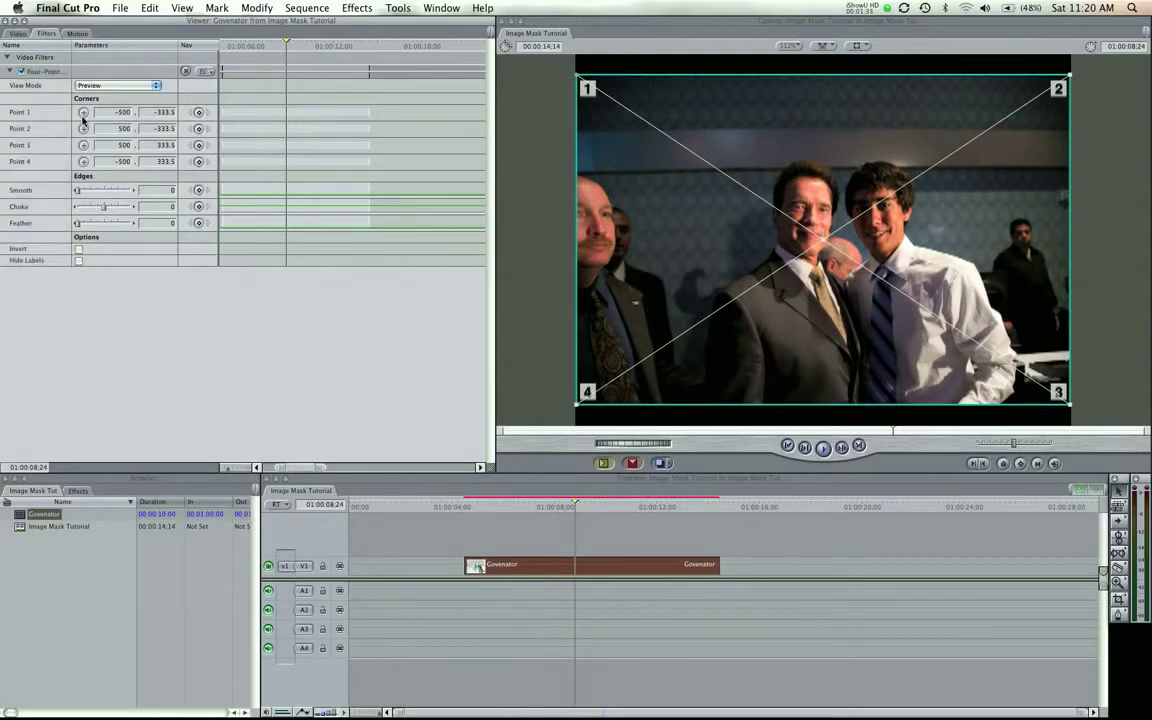
left_click_drag(688, 143, 776, 158)
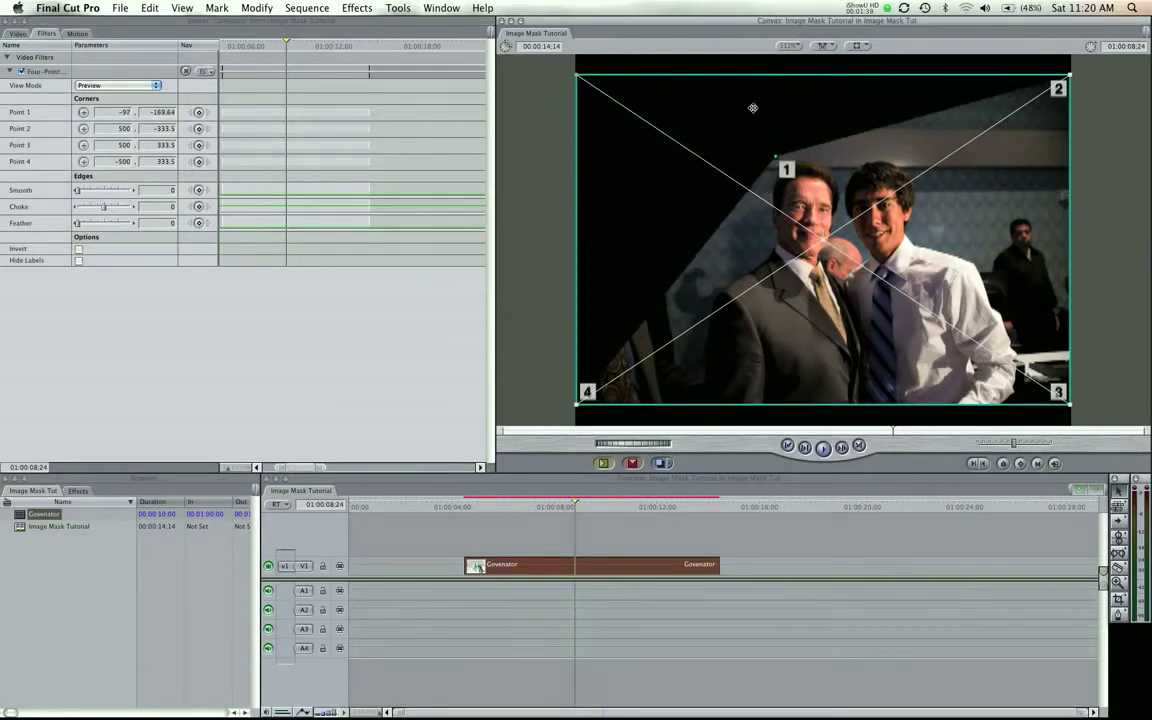
left_click(83, 128)
mouse_move(889, 117)
left_mouse_down()
mouse_move(921, 134)
mouse_move(933, 111)
mouse_move(907, 121)
left_mouse_up()
left_click(84, 162)
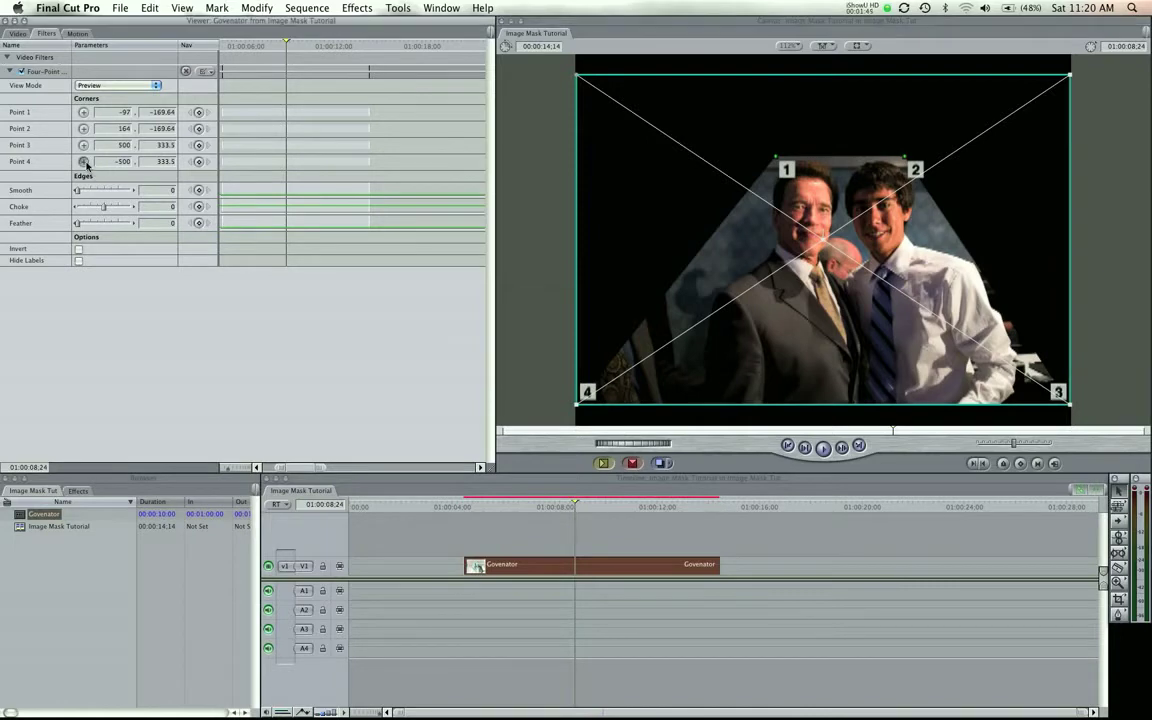
left_click_drag(613, 357, 647, 398)
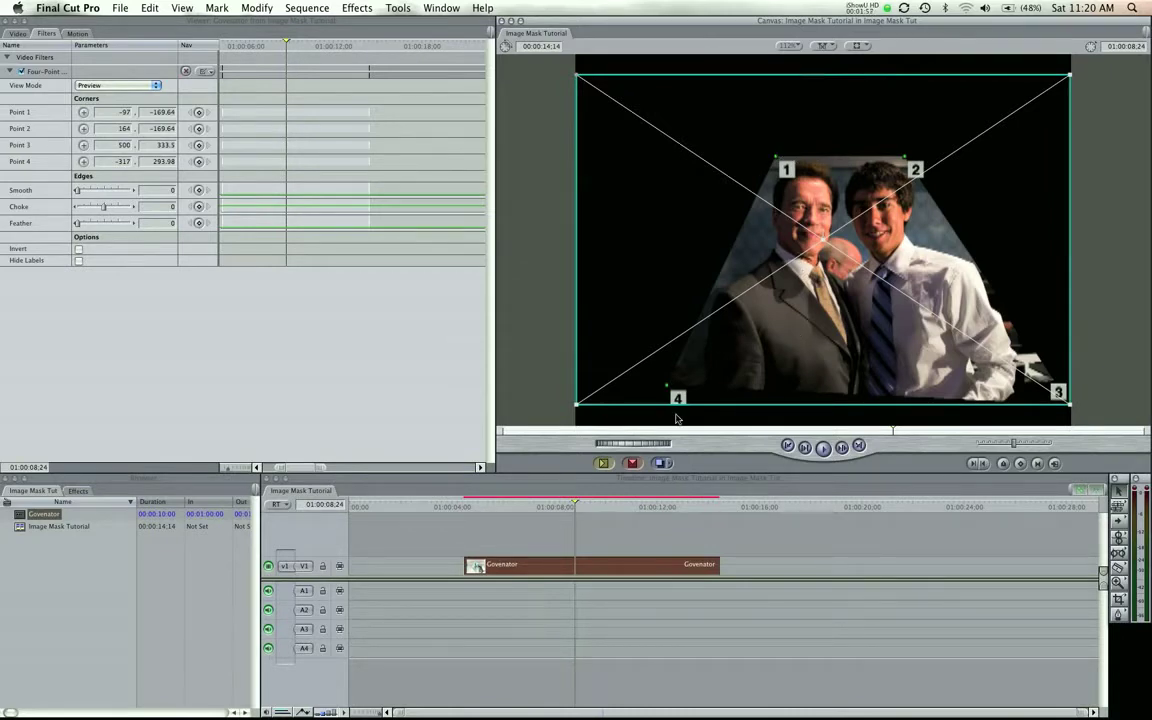
Step: Delete the Four-Point Garbage Matte filter from the Govenator clip
left_click(603, 562)
left_click(32, 72)
key("Delete")
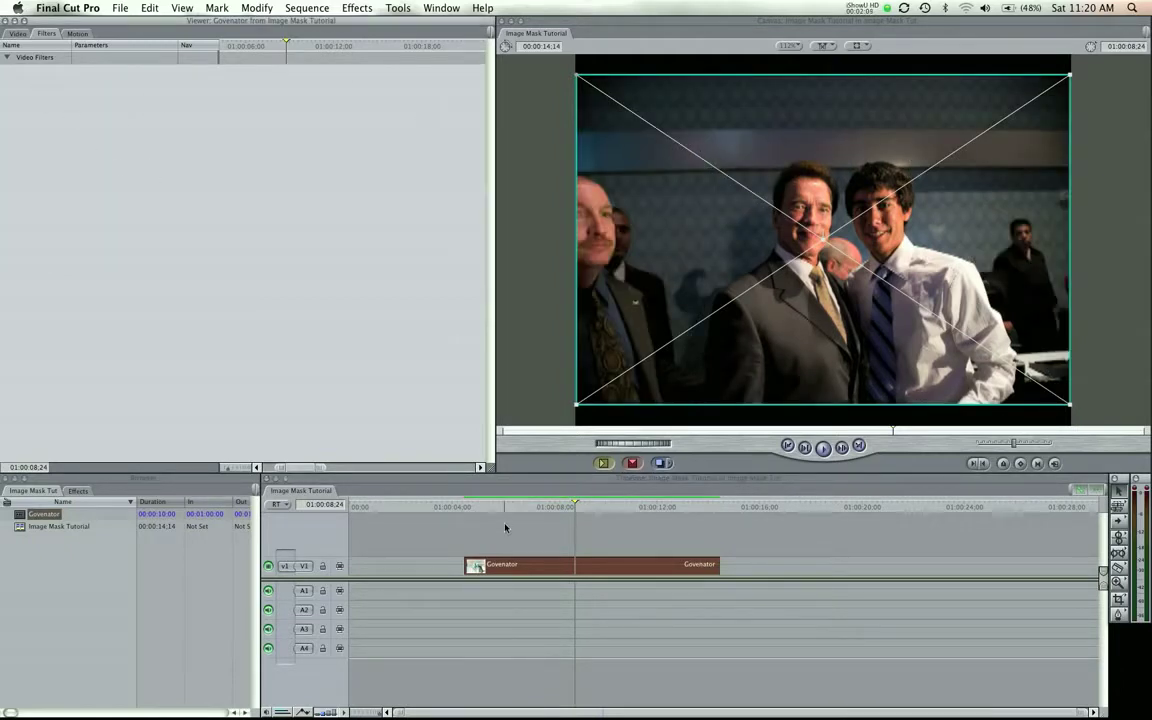
Step: Apply the Image Mask matte filter to the Govenator clip
double_click(514, 564)
left_click(305, 7)
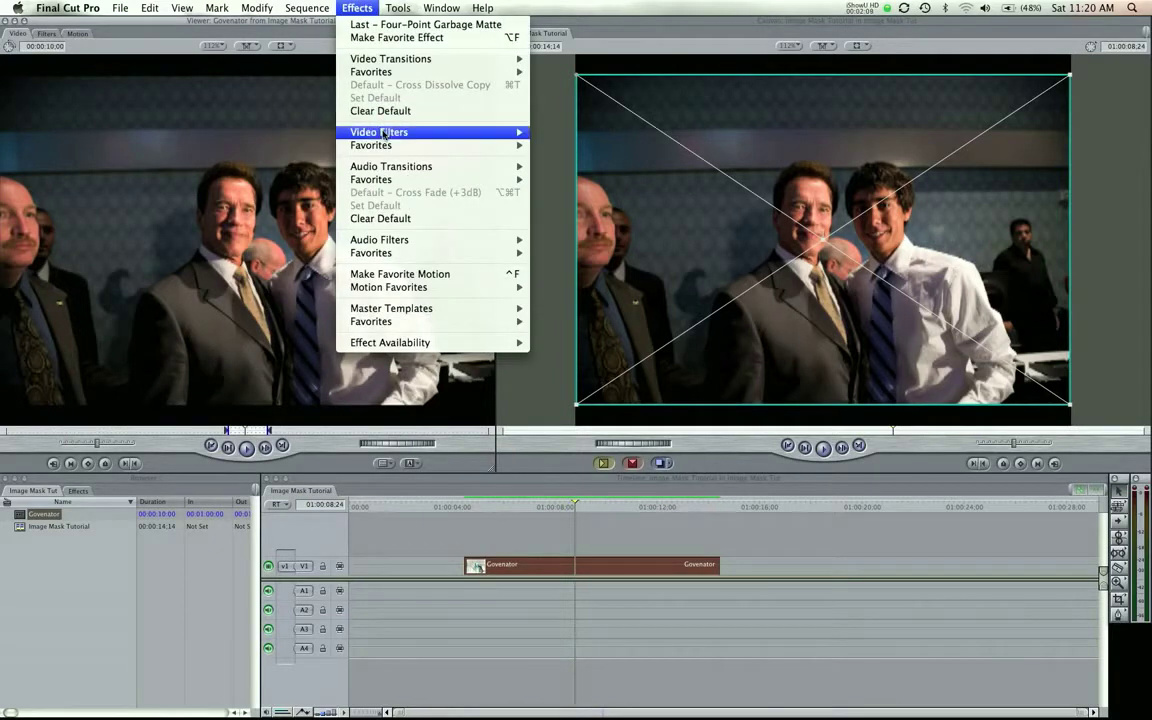
mouse_move(500, 132)
mouse_move(599, 262)
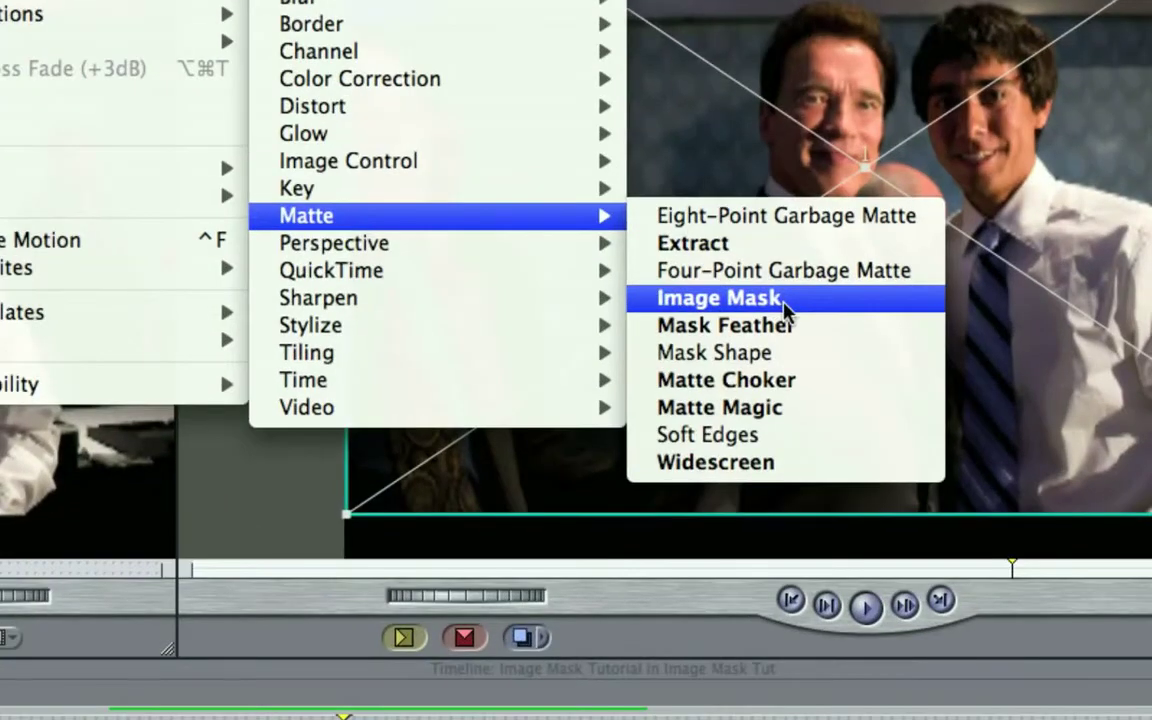
left_click(786, 304)
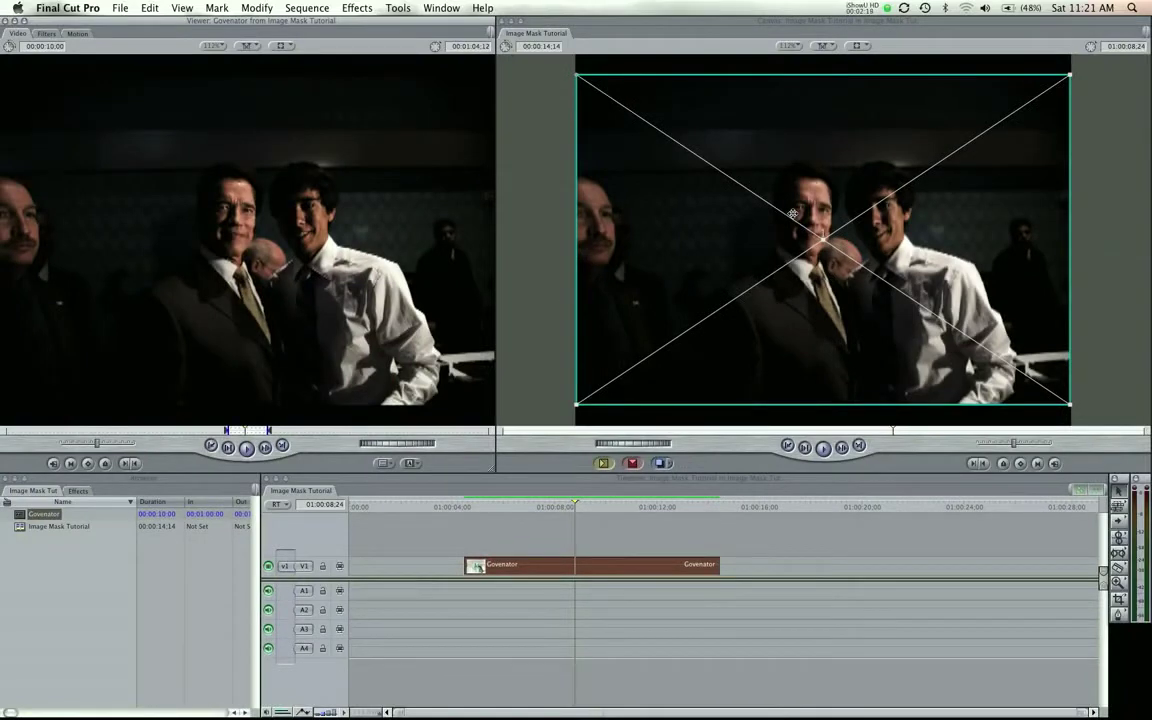
Step: Switch the Image Mask channel to Alpha and back to Luminance to compare them, and deselect the clip
left_click(43, 33)
left_click(123, 107)
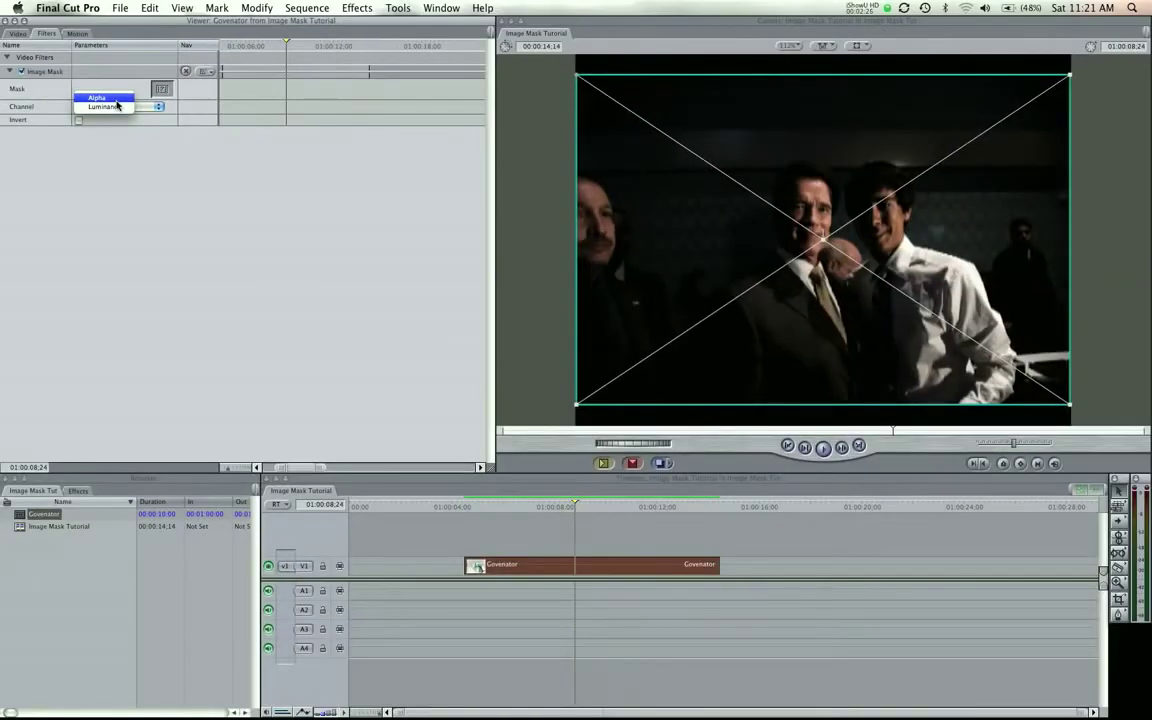
left_click(116, 99)
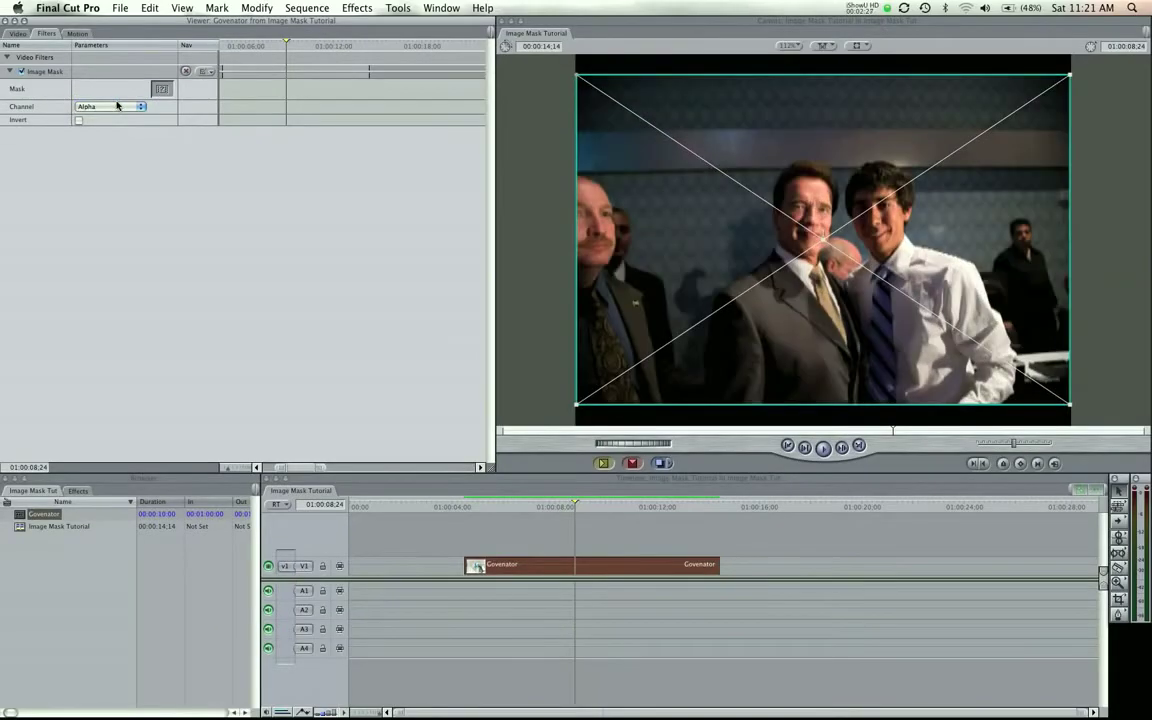
left_click(116, 106)
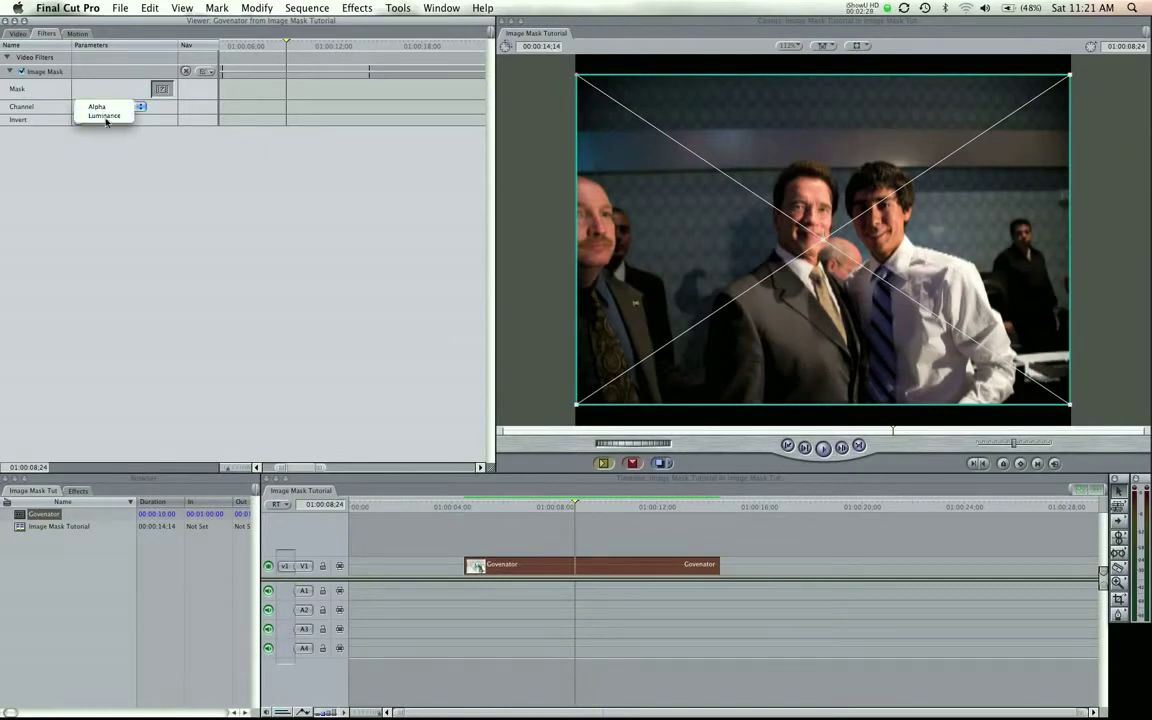
left_click(109, 118)
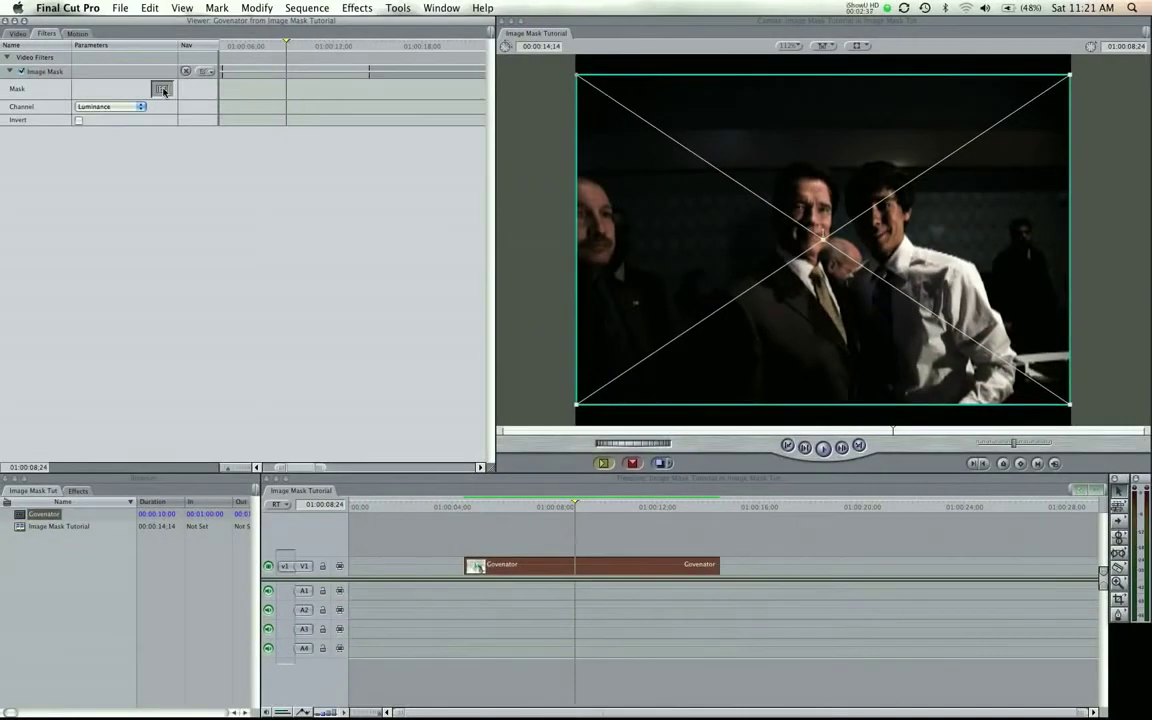
left_click(746, 530)
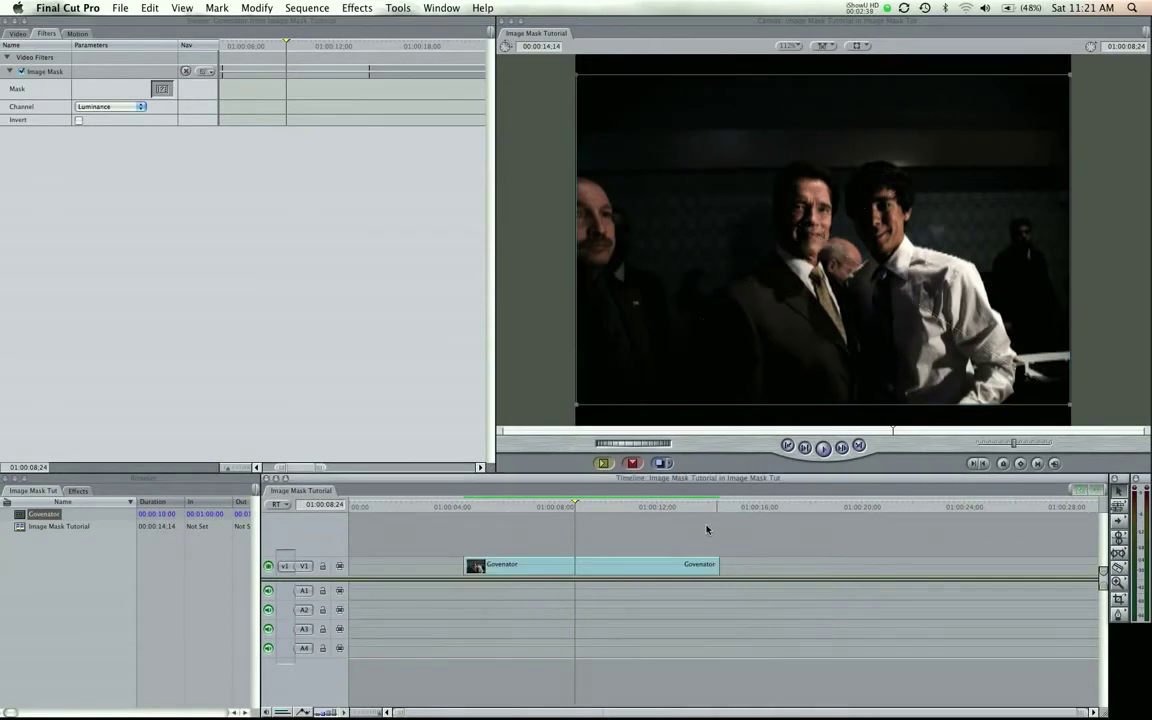
Step: Generate a Render Gradient and place it on track V1 after the Govenator clip, leaving a gap between them
left_click(14, 34)
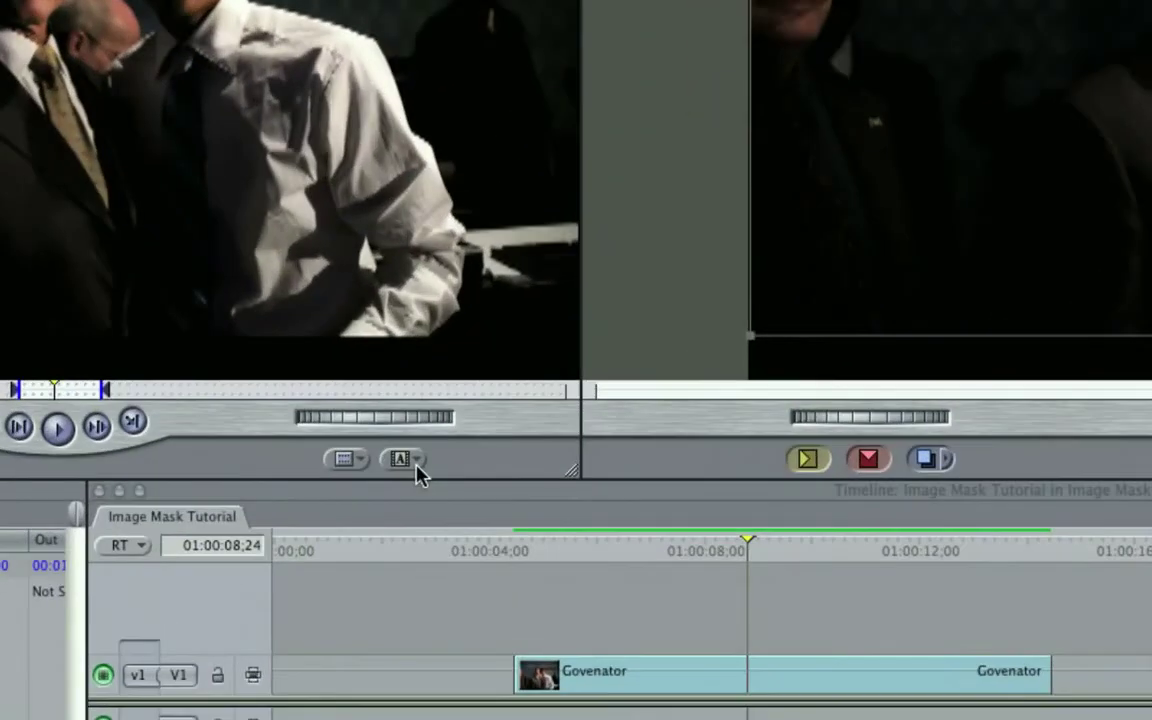
left_click(418, 468)
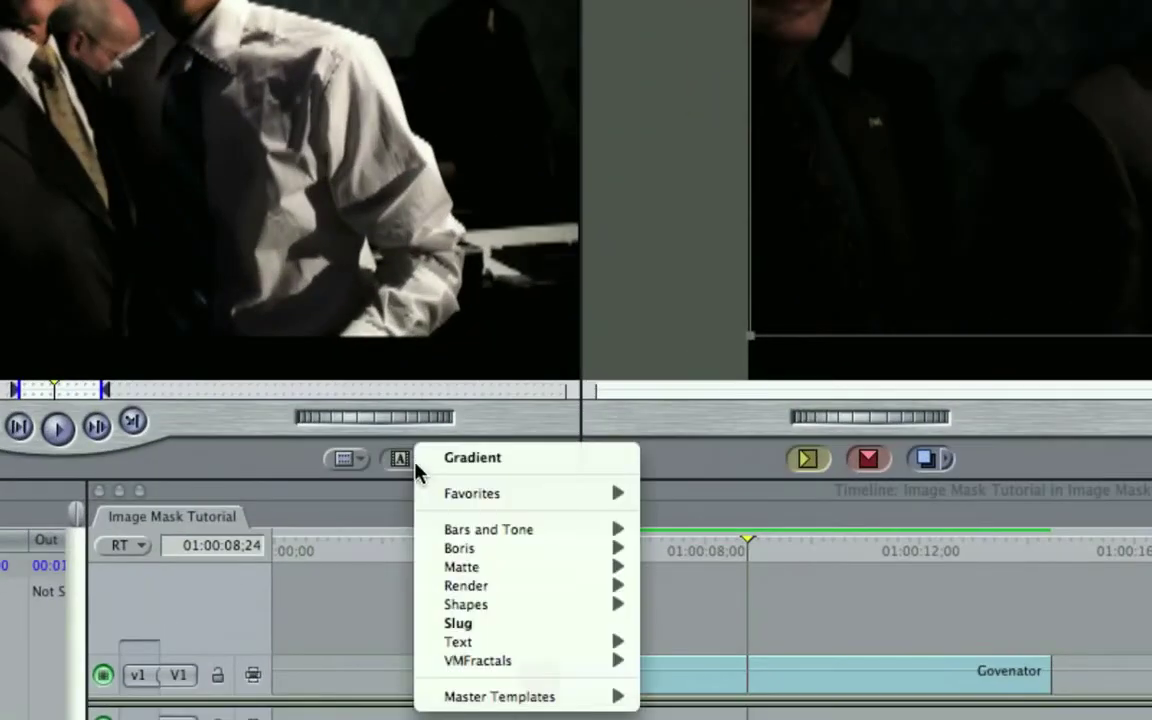
mouse_move(478, 585)
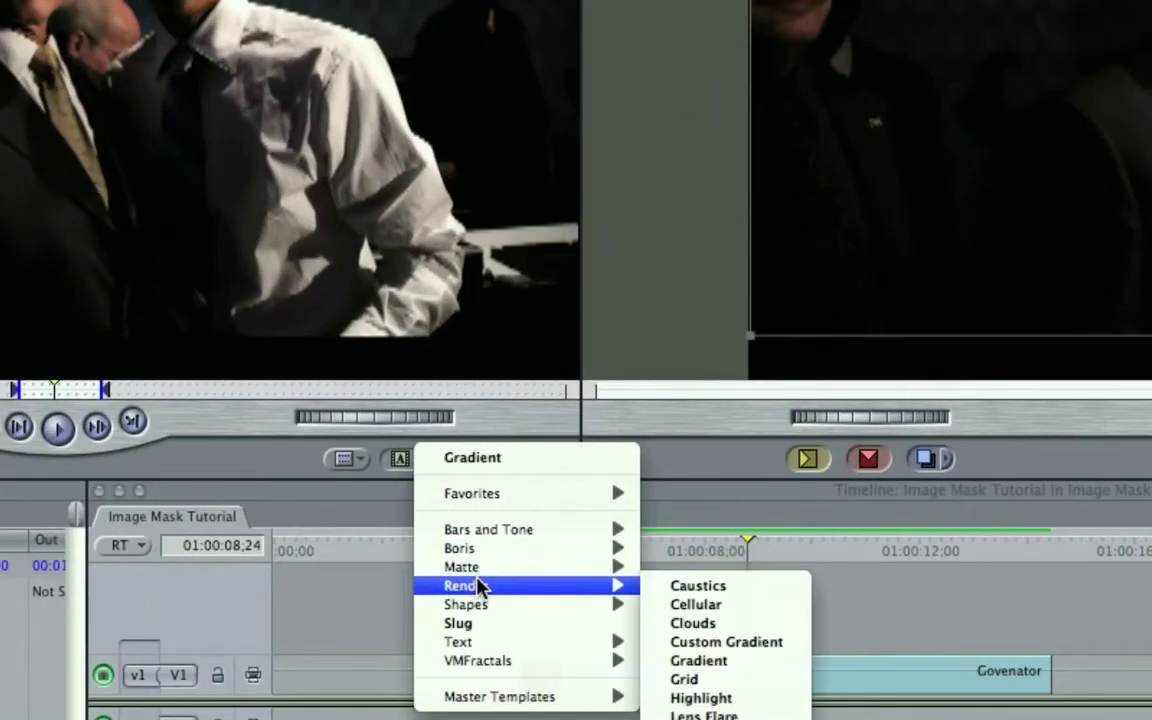
left_click(732, 662)
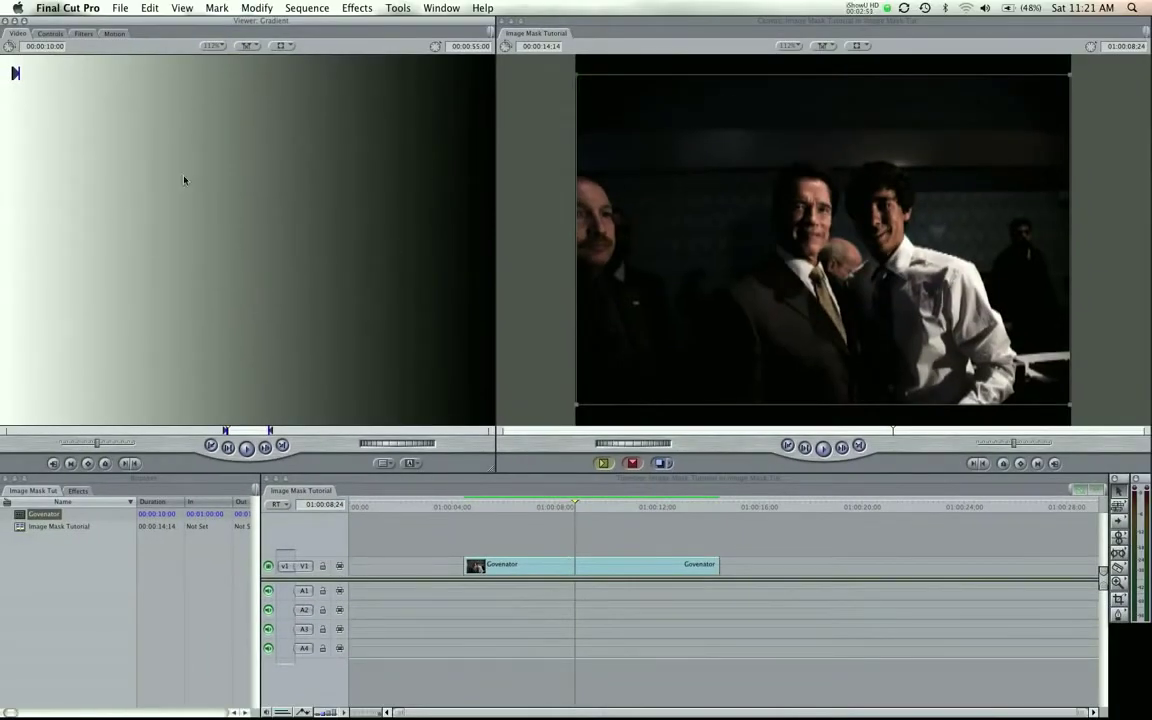
left_click_drag(178, 232, 777, 576)
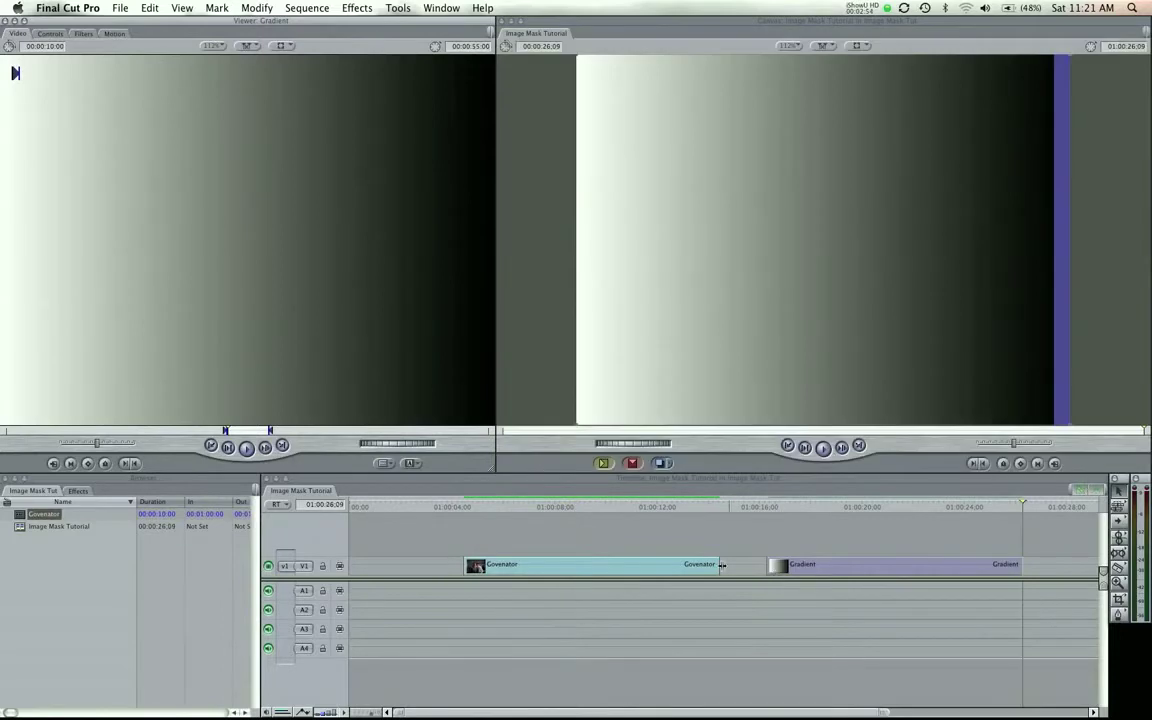
Step: Use the Gradient clip as the mask image of the Govenator clip's Image Mask filter and preview the masked photo
double_click(665, 567)
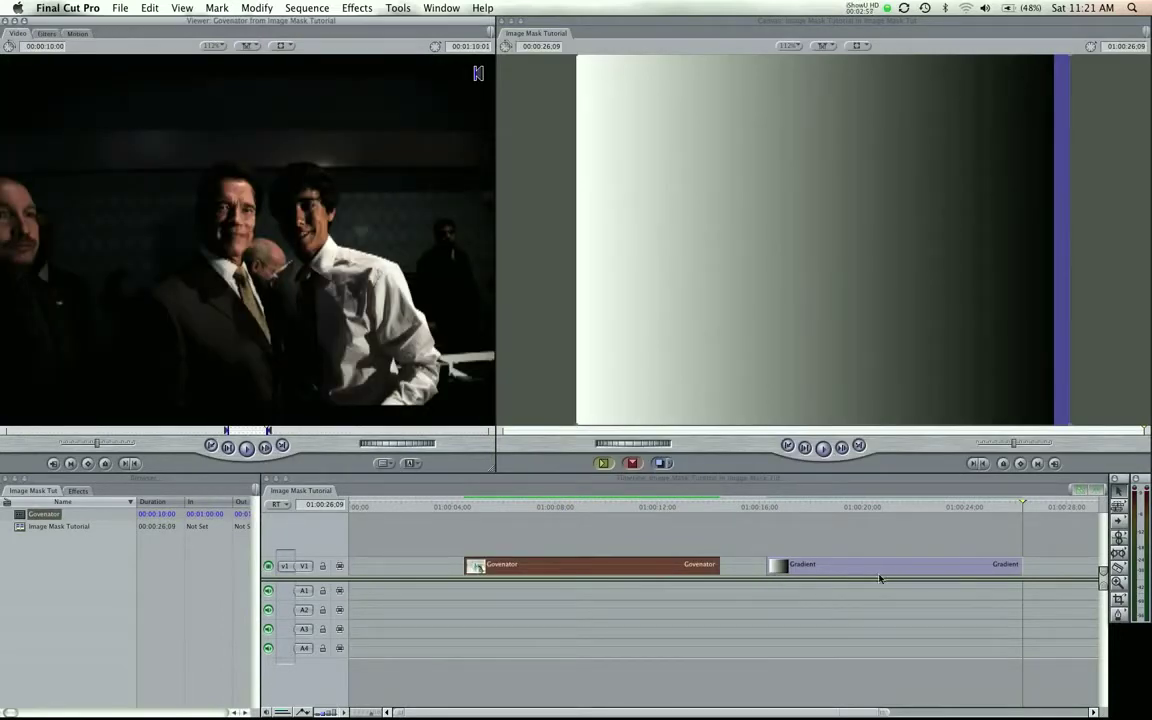
left_click(45, 33)
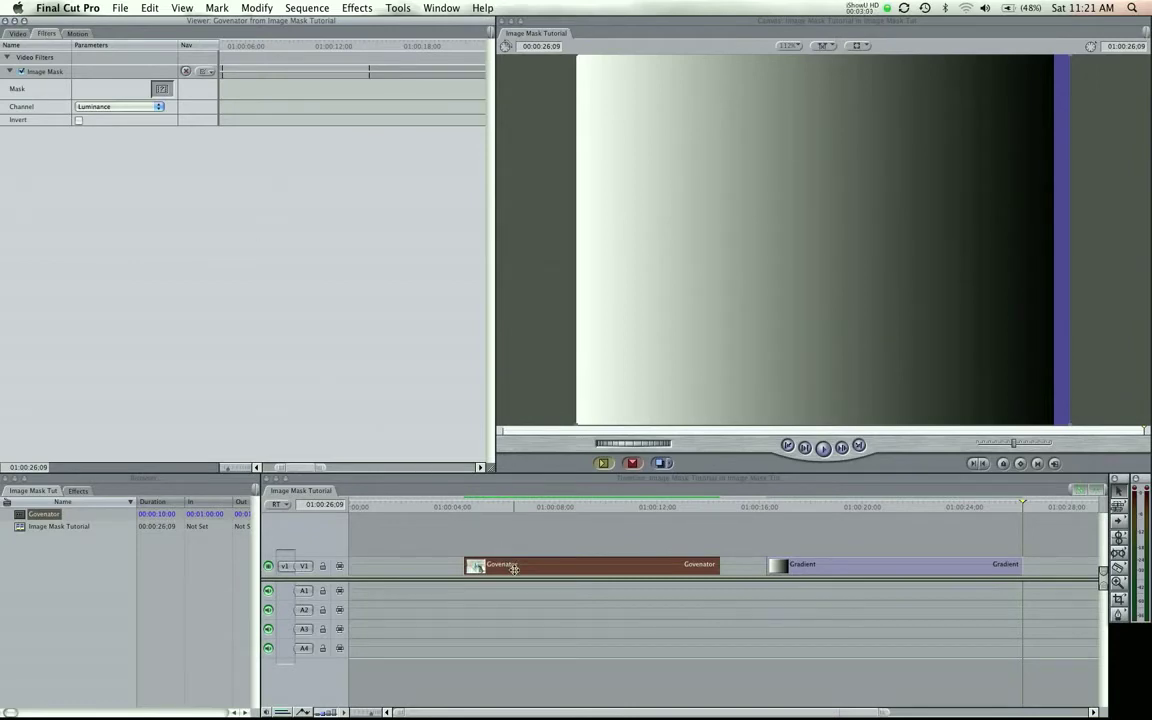
left_click(800, 562)
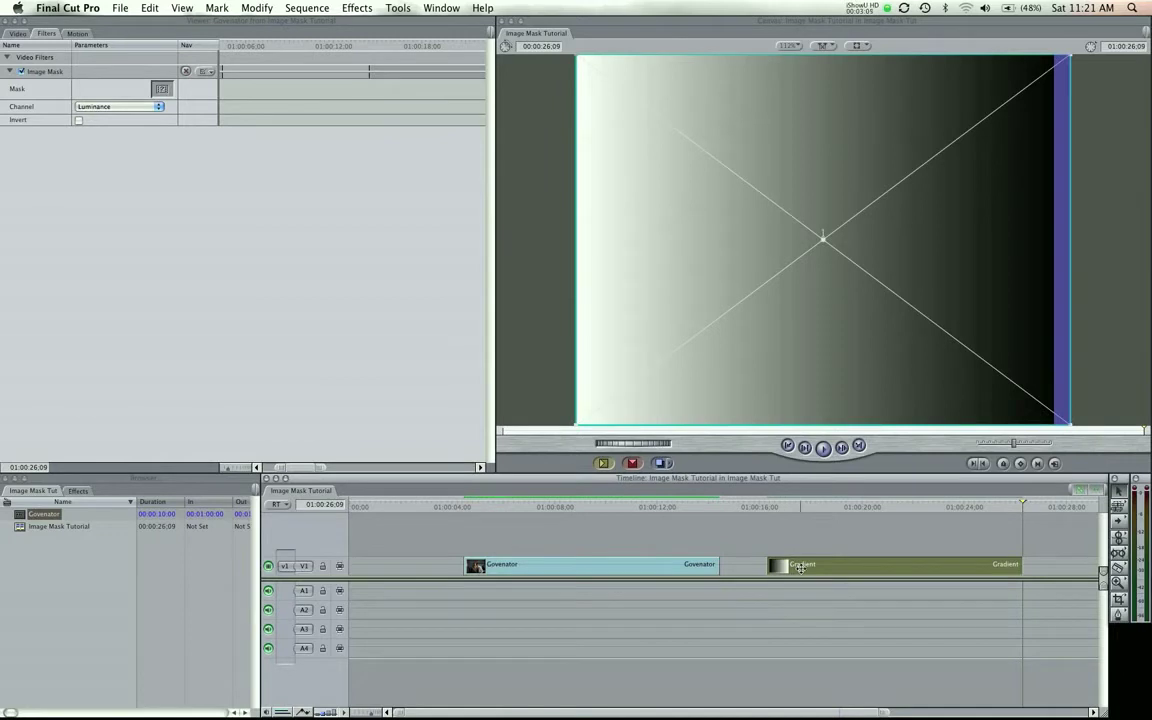
left_click_drag(801, 567, 163, 90)
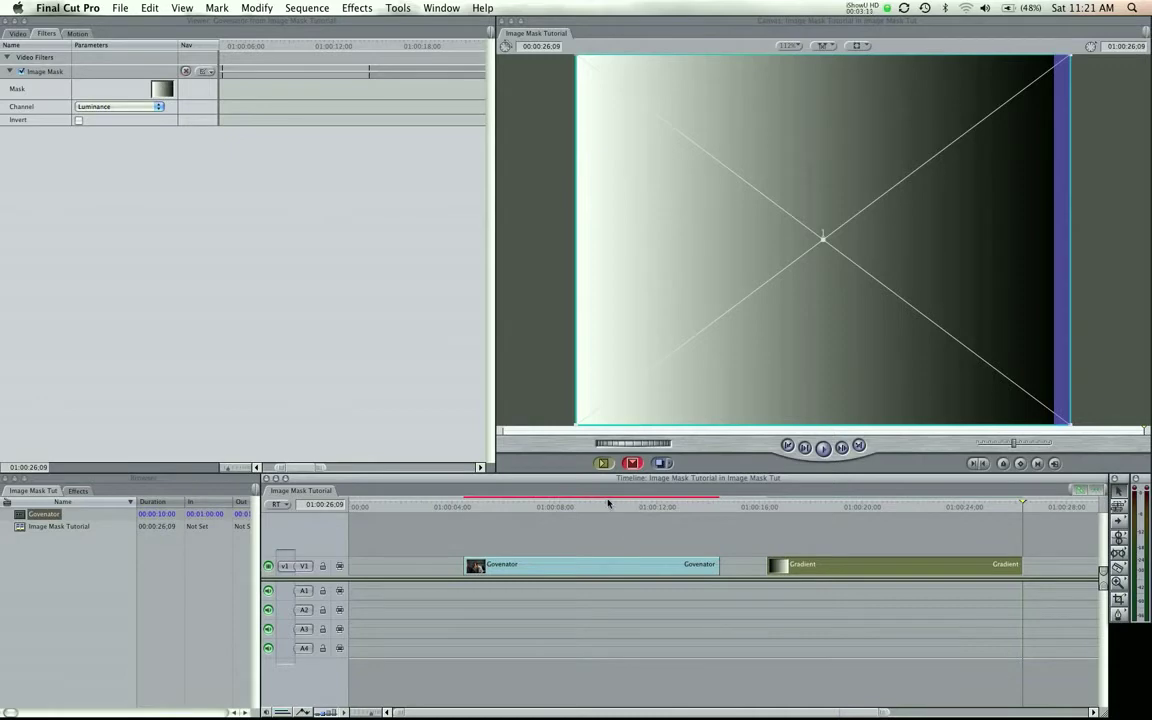
mouse_move(608, 503)
left_mouse_down()
mouse_move(489, 505)
mouse_move(595, 511)
left_mouse_up()
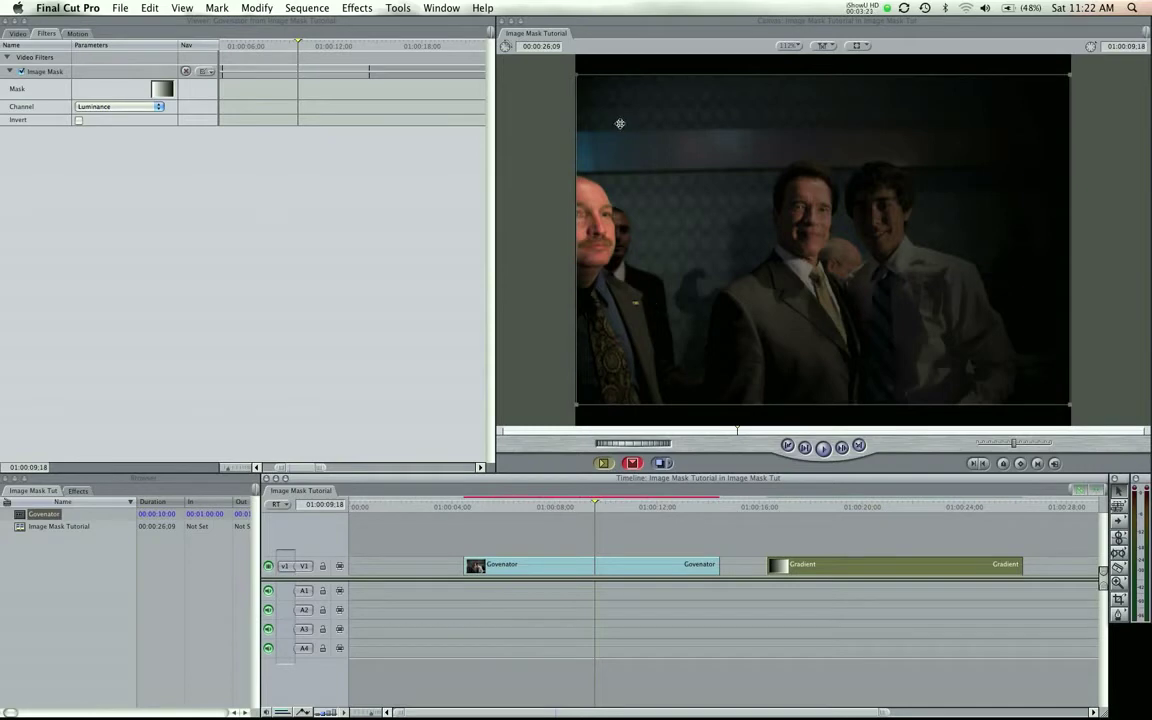
Step: Set the Gradient clip's gradient type to Vertical from right to left and move the playhead back over the Govenator clip
double_click(820, 567)
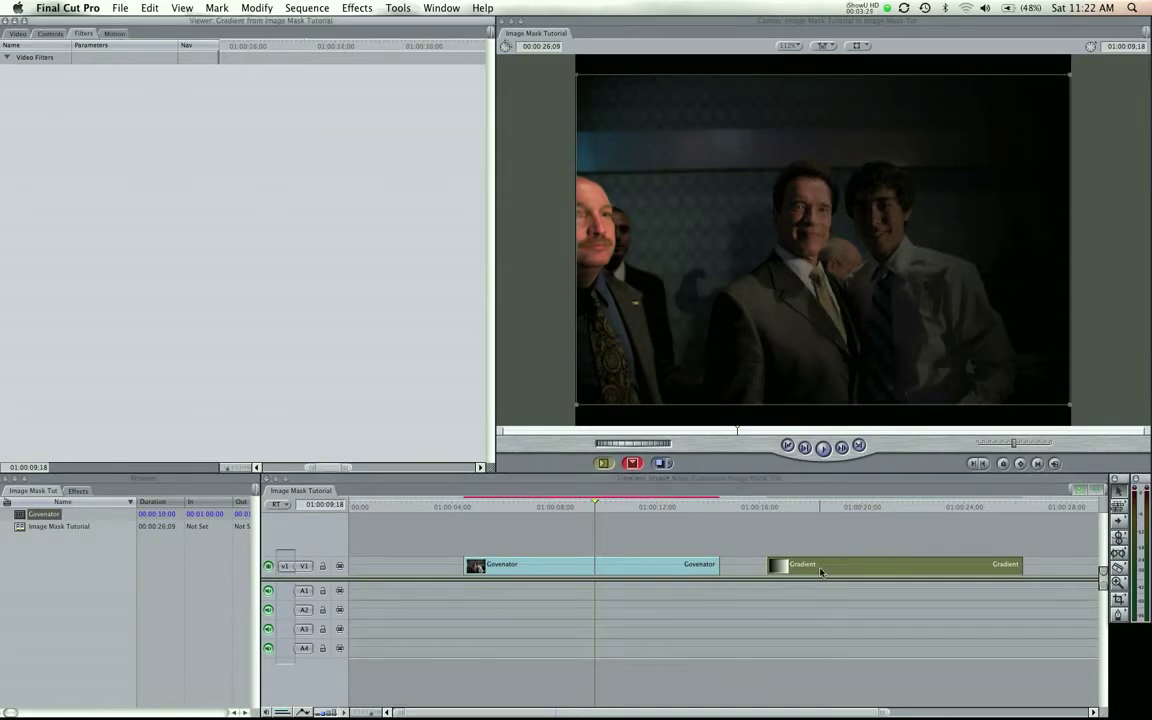
left_click(43, 31)
left_click(84, 71)
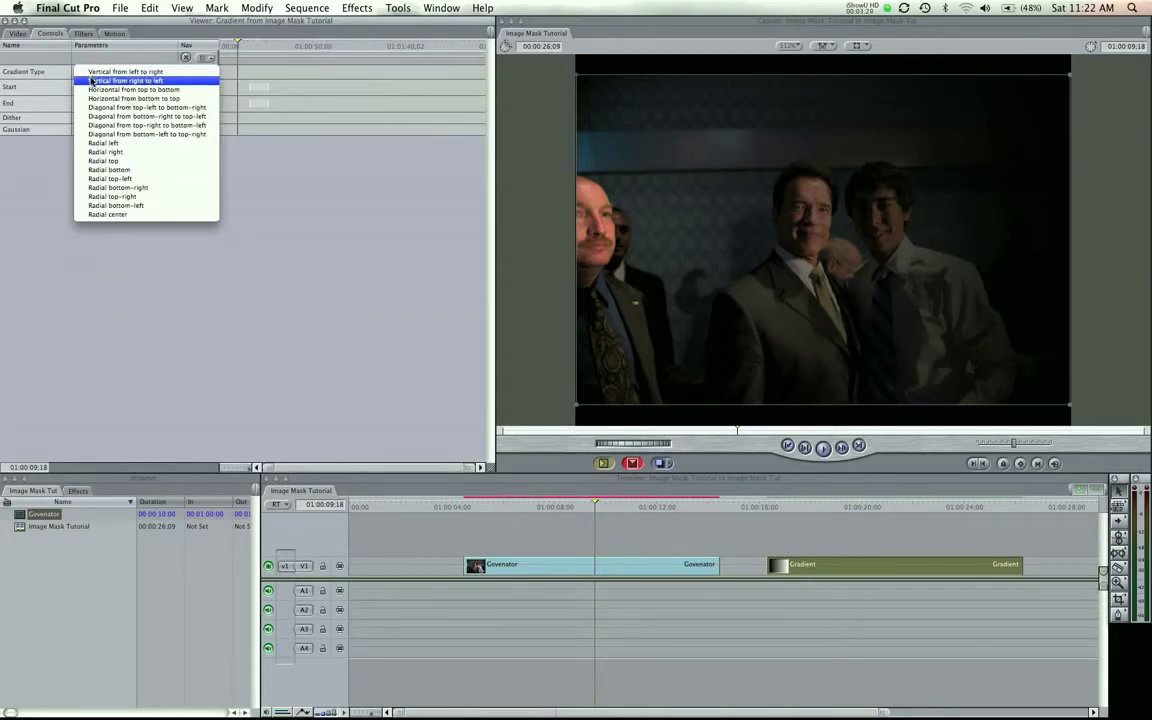
left_click(88, 81)
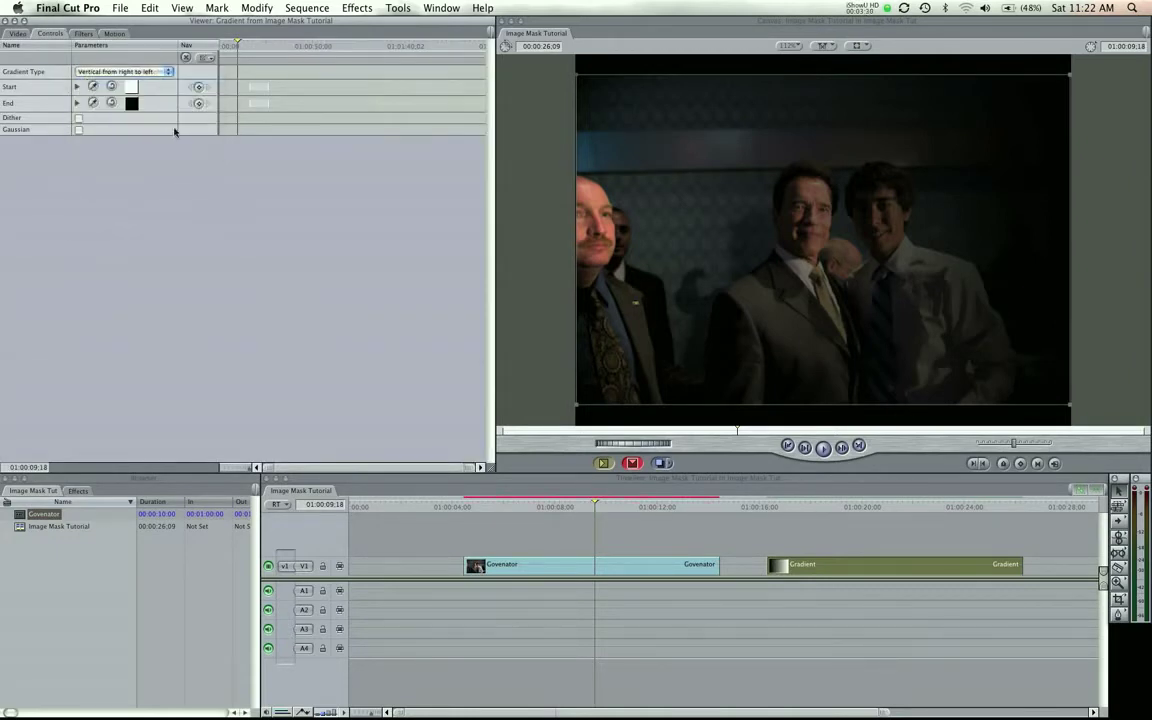
left_click(841, 508)
left_click_drag(841, 508, 796, 508)
left_click_drag(693, 508, 601, 508)
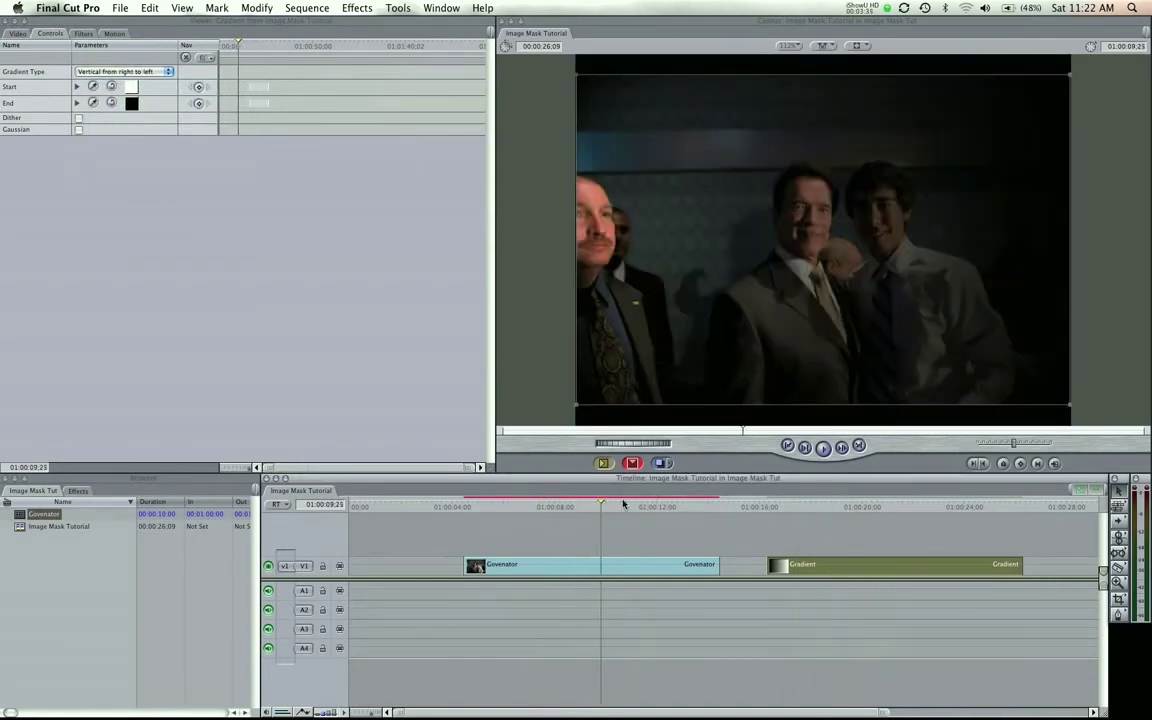
Step: Replace the mask image in the Govenator clip's Image Mask filter with the right-to-left Gradient clip
double_click(580, 570)
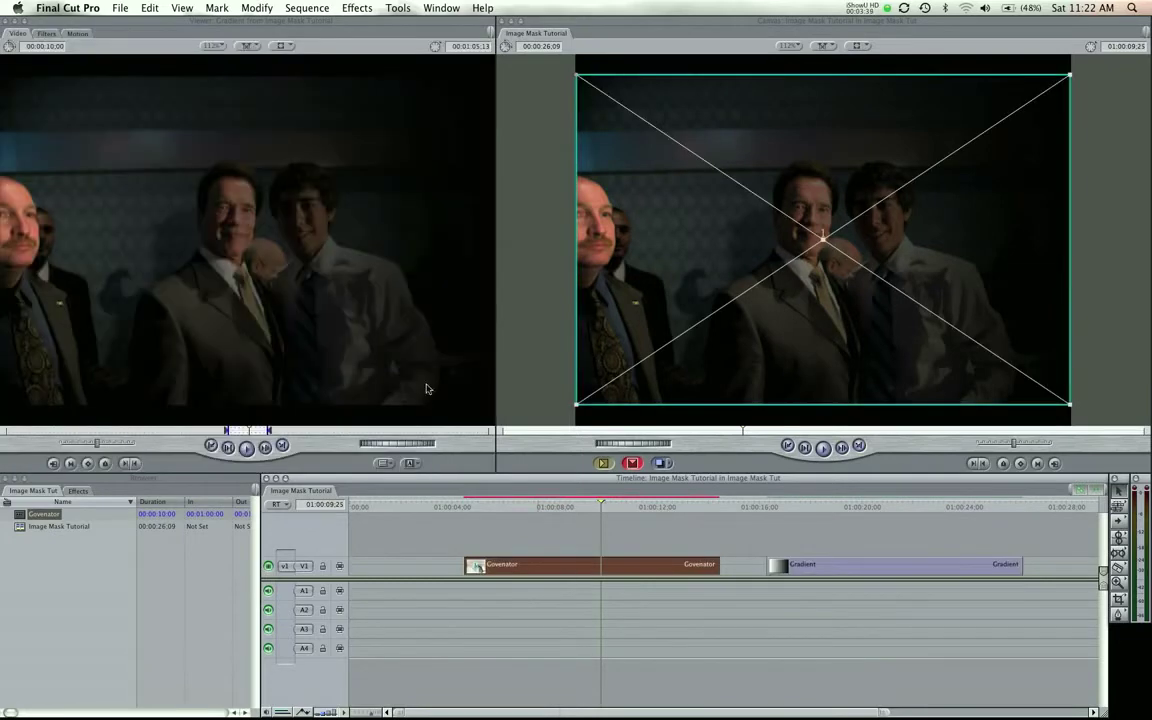
left_click(45, 33)
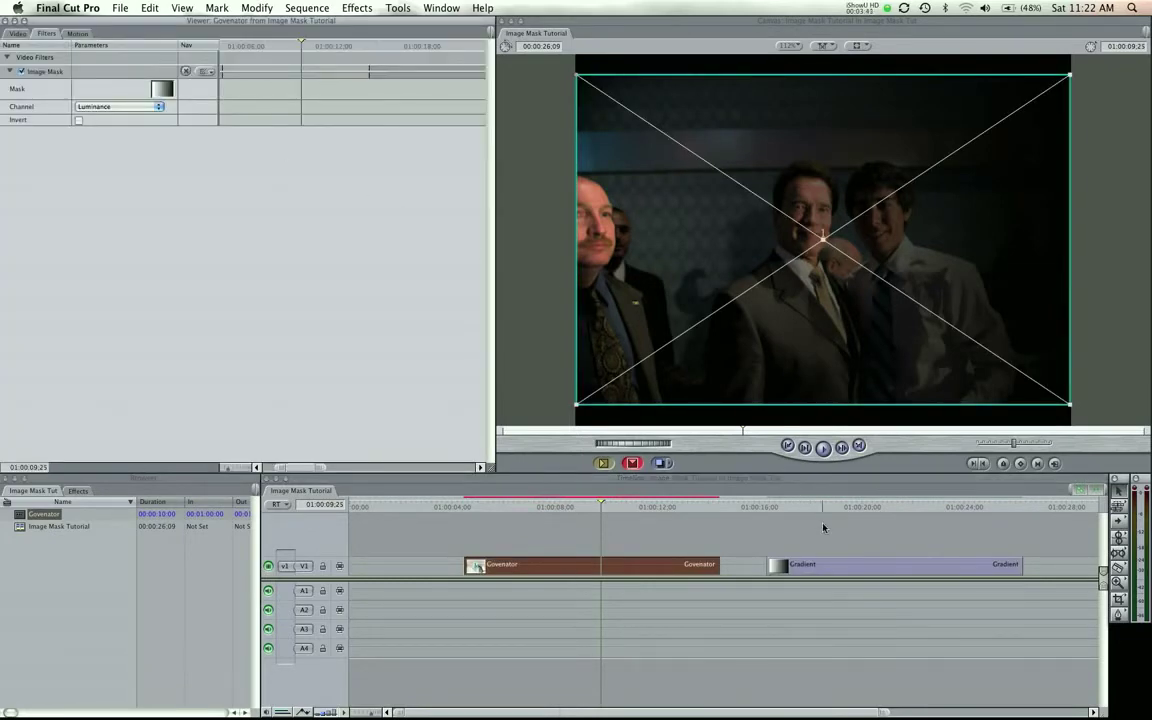
left_click(790, 566)
left_click_drag(790, 566, 166, 90)
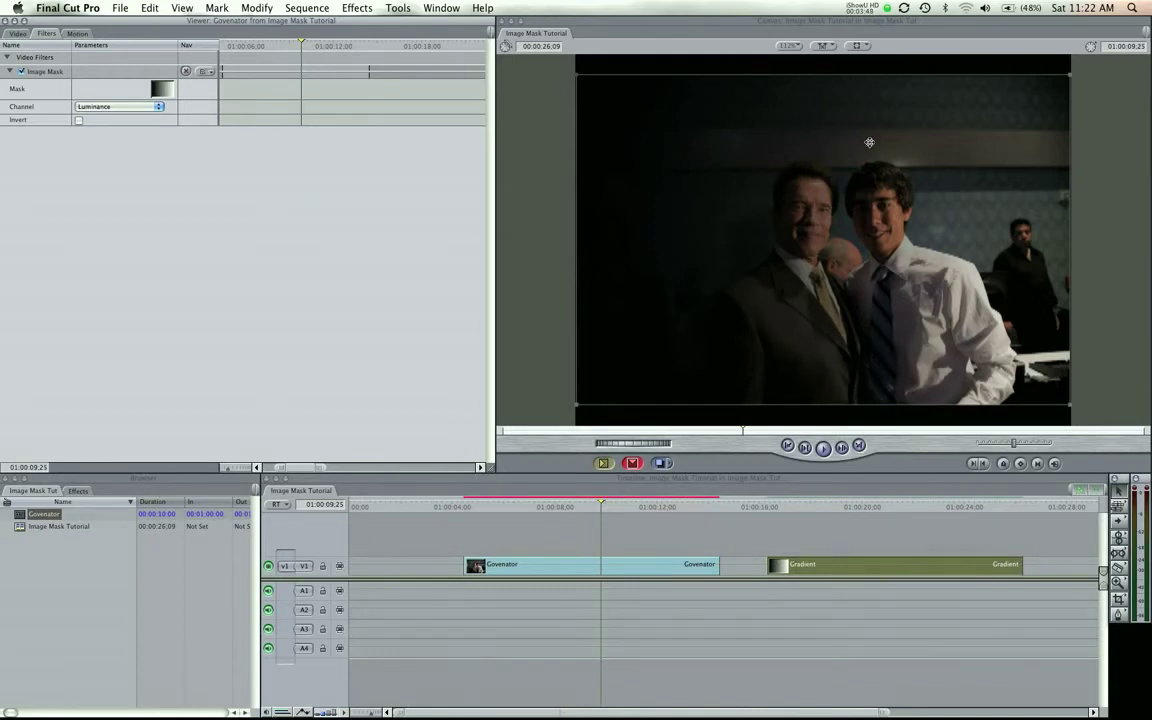
Step: Set the Gradient clip's gradient type to Radial center and enable Gaussian
double_click(845, 567)
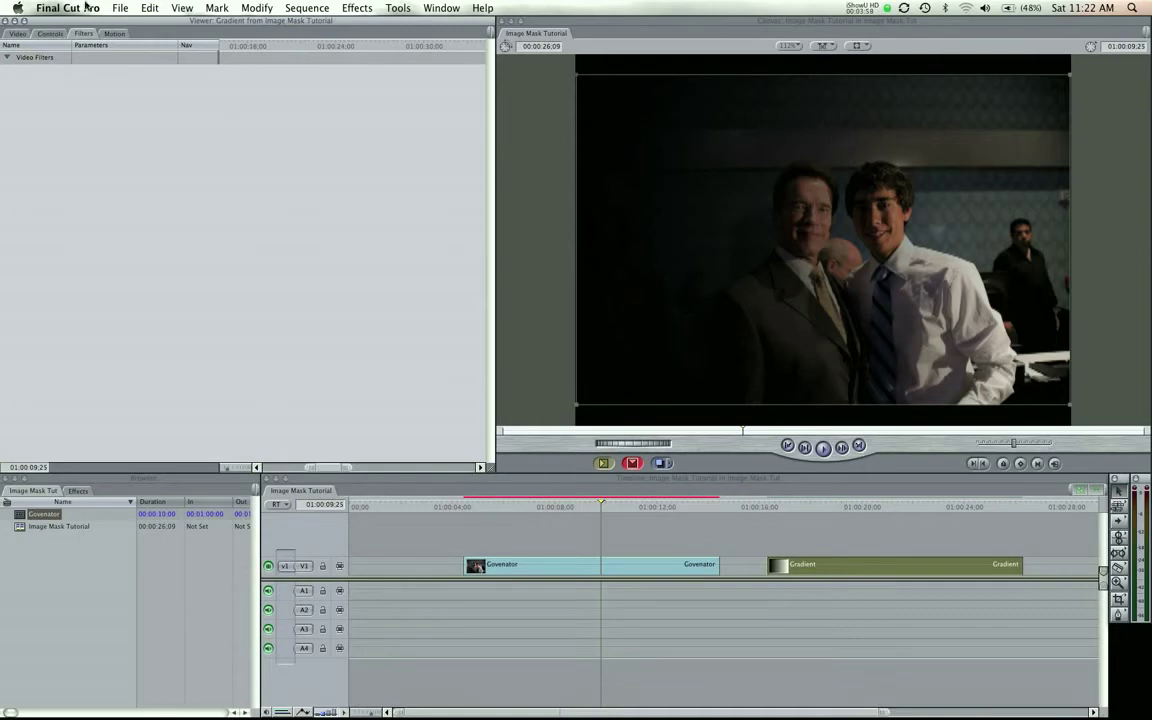
left_click(50, 34)
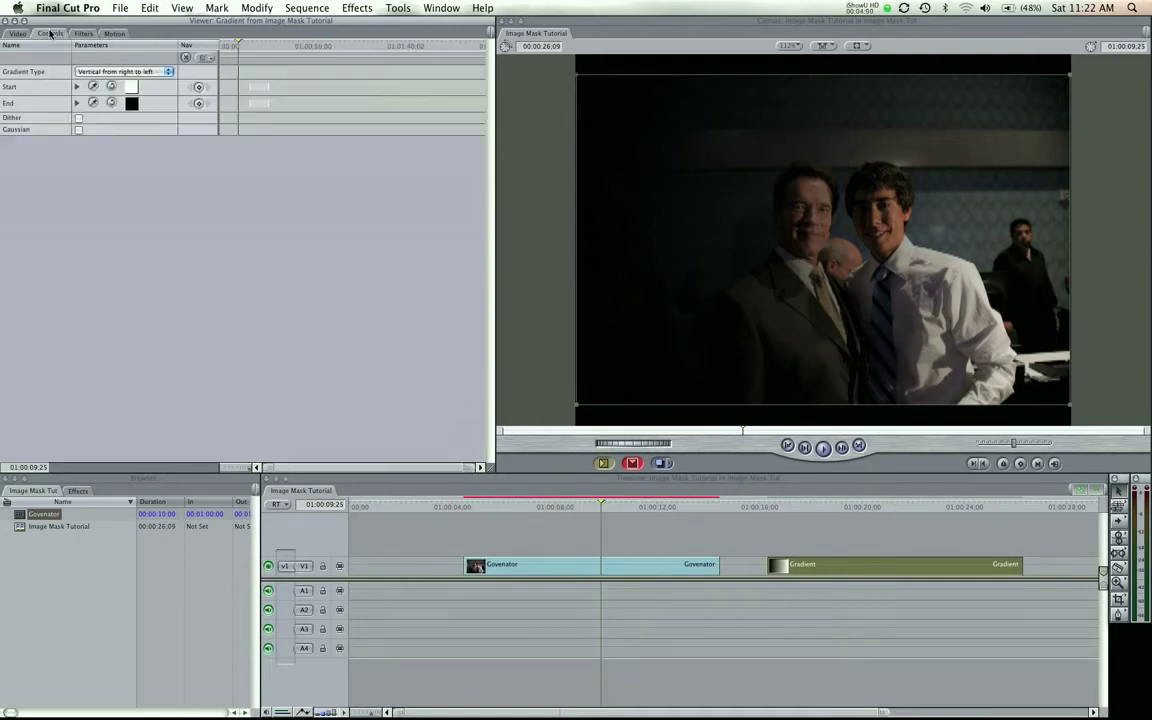
left_click(88, 72)
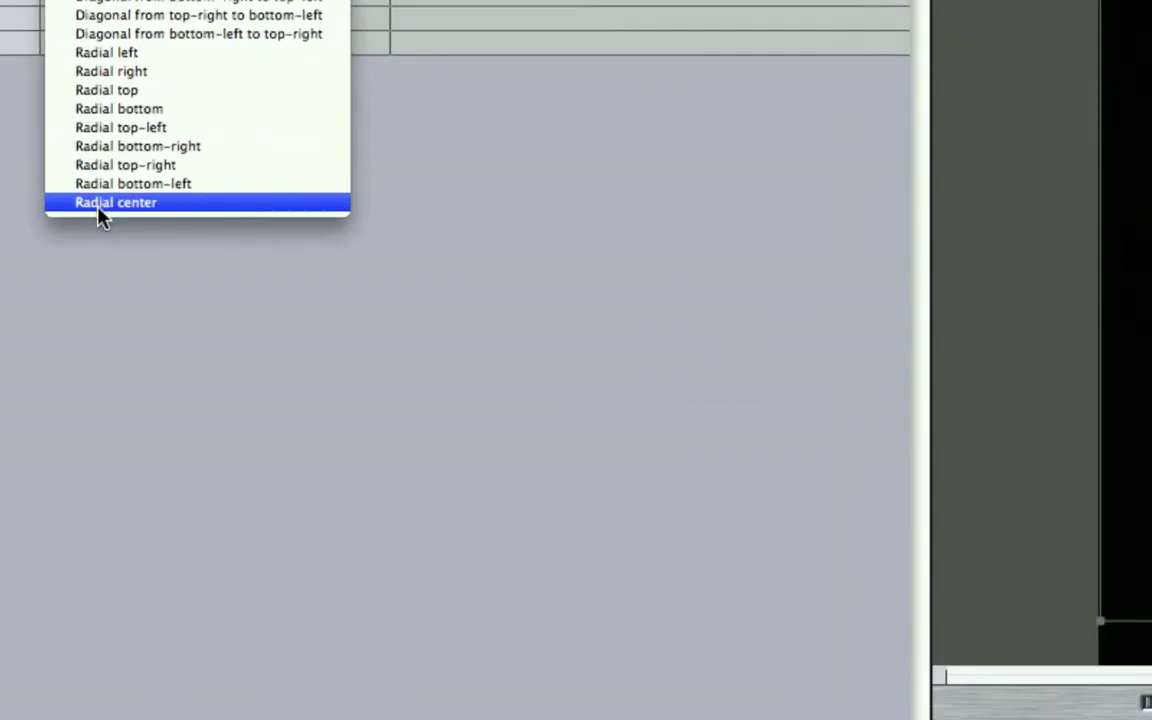
left_click(99, 205)
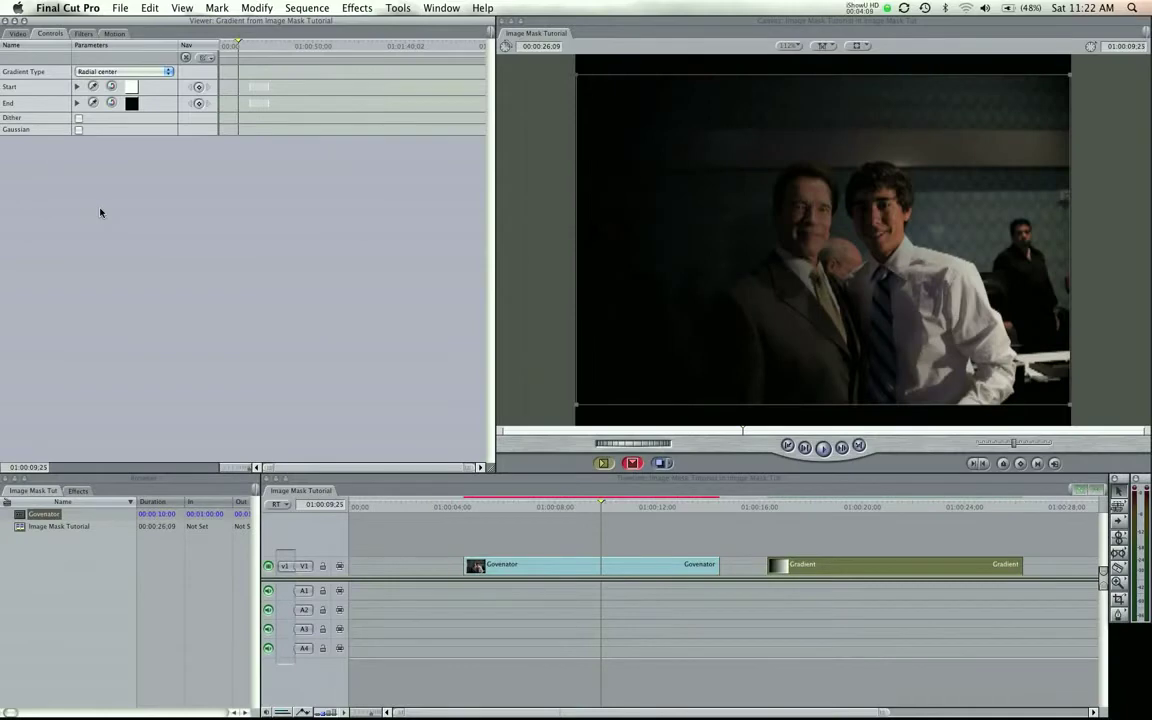
left_click_drag(770, 505, 912, 505)
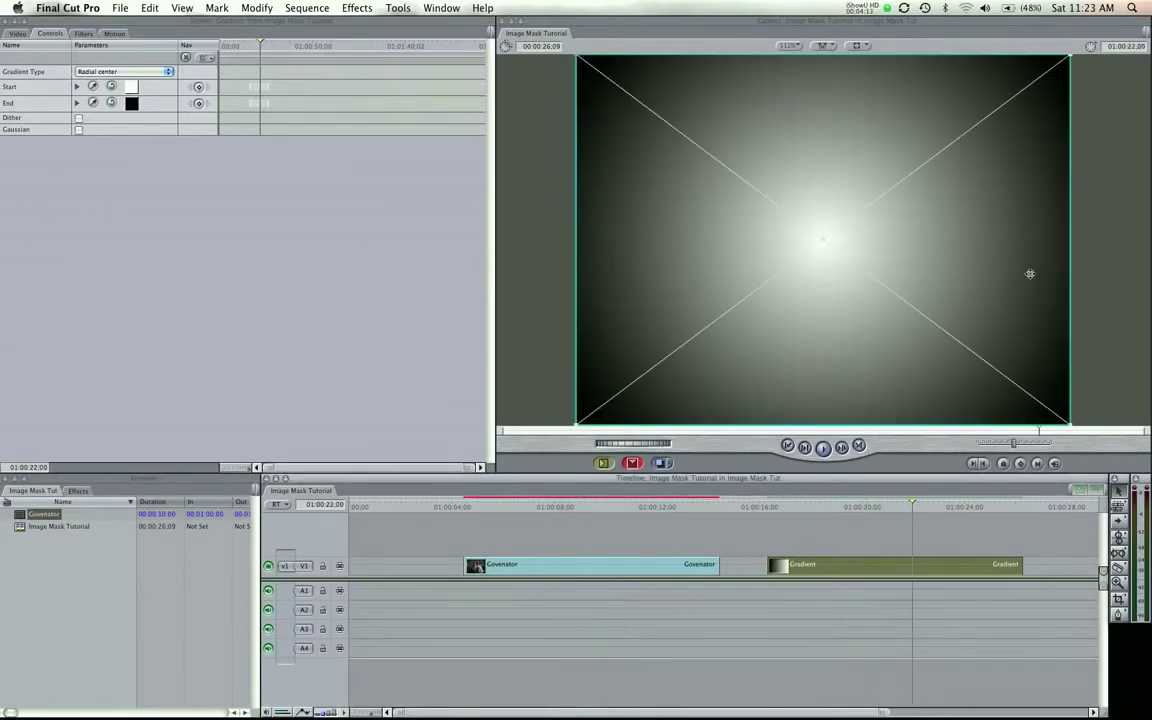
left_click(78, 129)
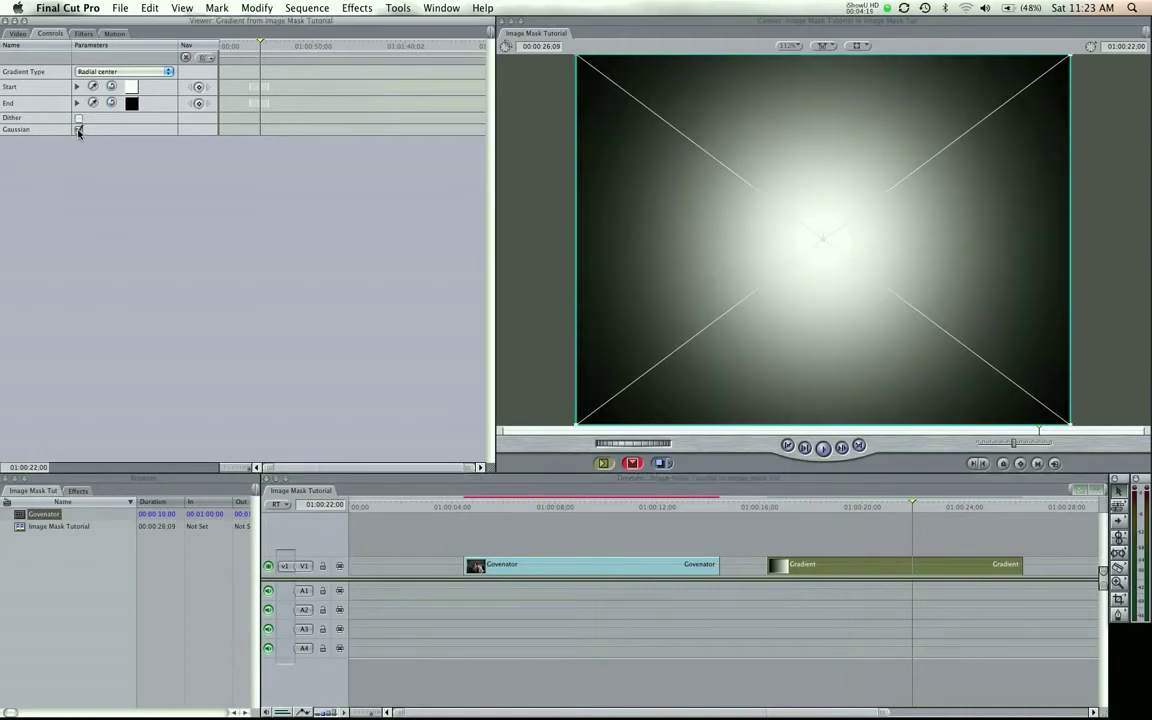
Step: Load the radial Gradient clip as the Govenator clip's Image Mask image and preview the masked photo
left_click(838, 510)
double_click(535, 568)
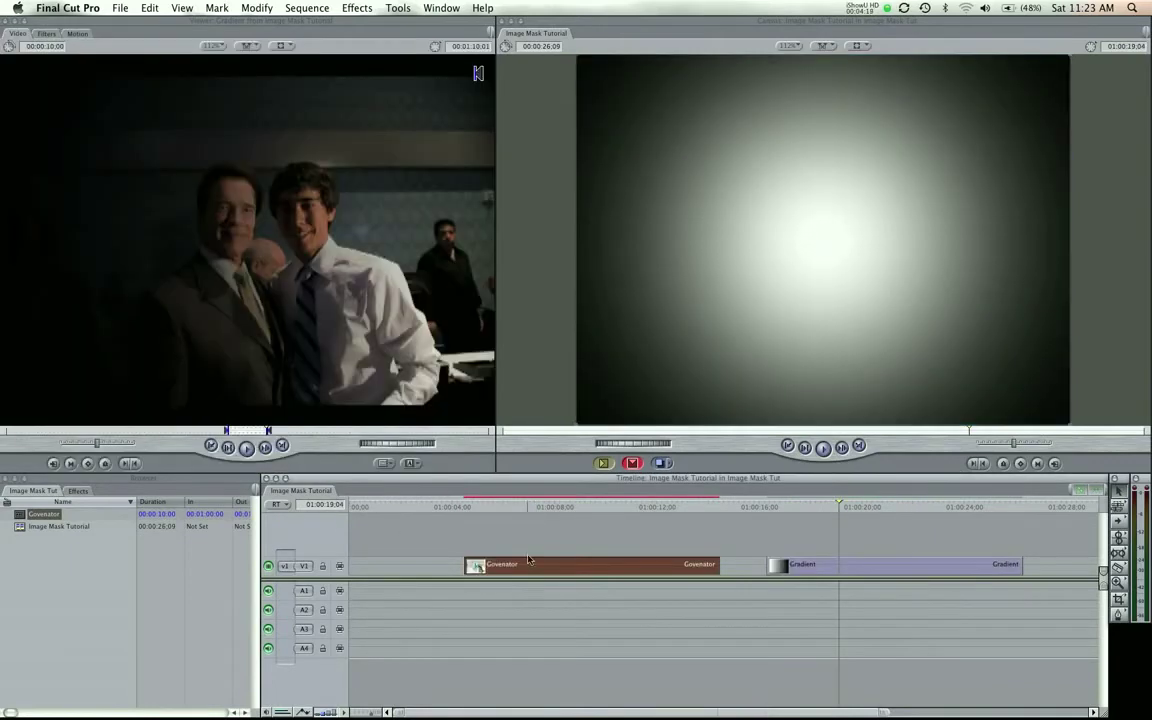
left_click(46, 33)
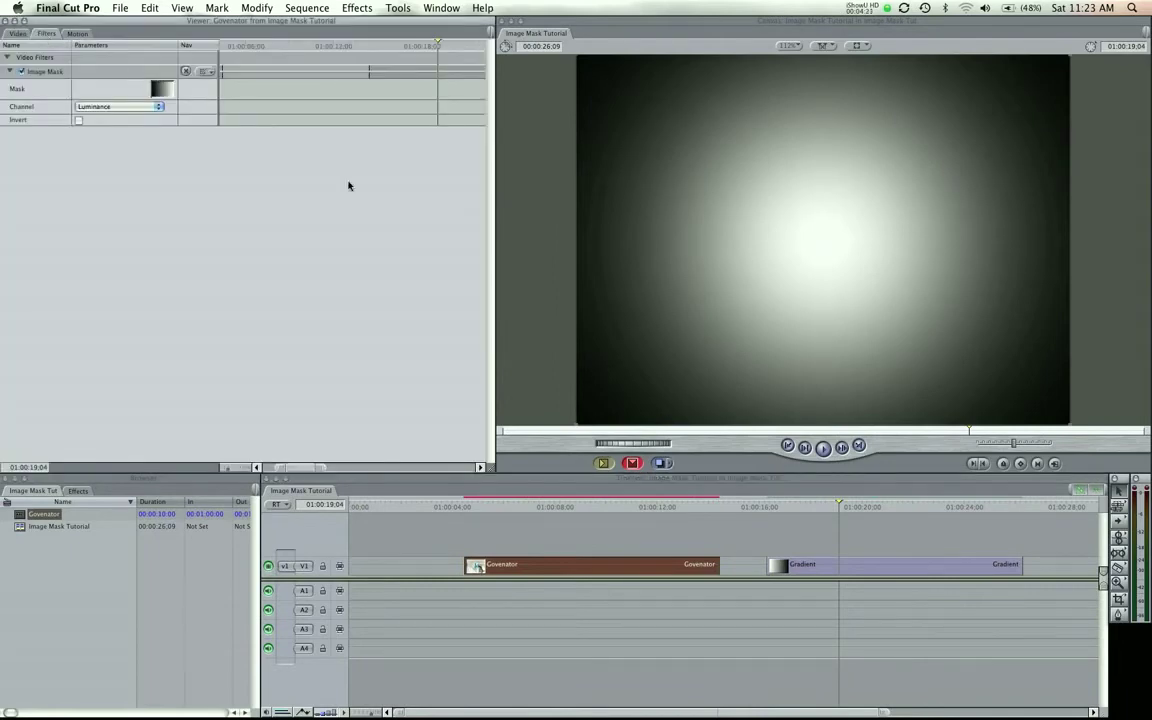
left_click_drag(797, 566, 173, 92)
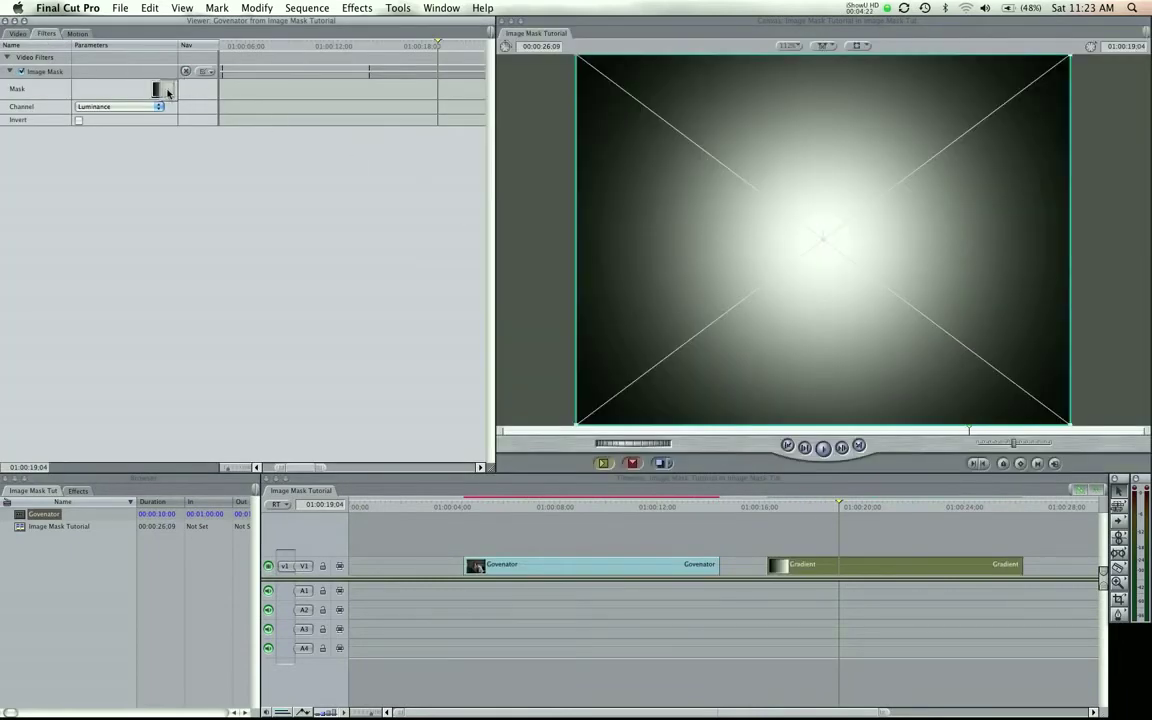
left_click(609, 511)
left_click_drag(609, 511, 658, 511)
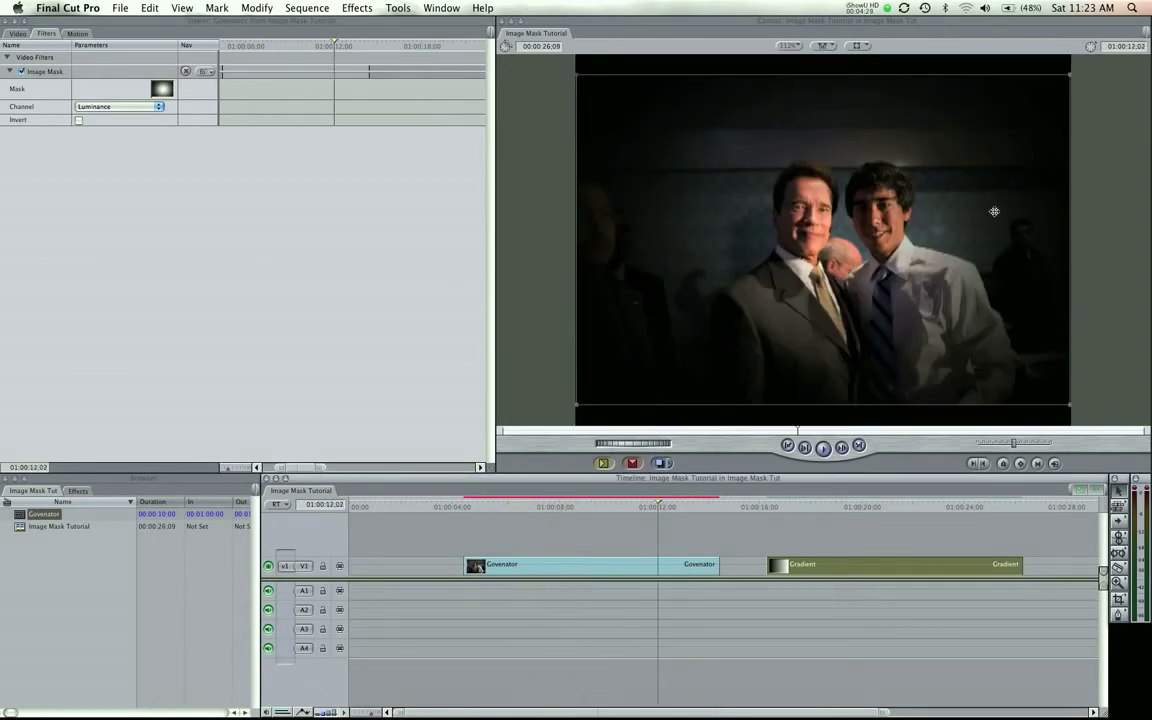
Step: Turn the Image Mask's Invert option on and off, and switch its channel to Alpha and back to Luminance for comparison
left_click(79, 120)
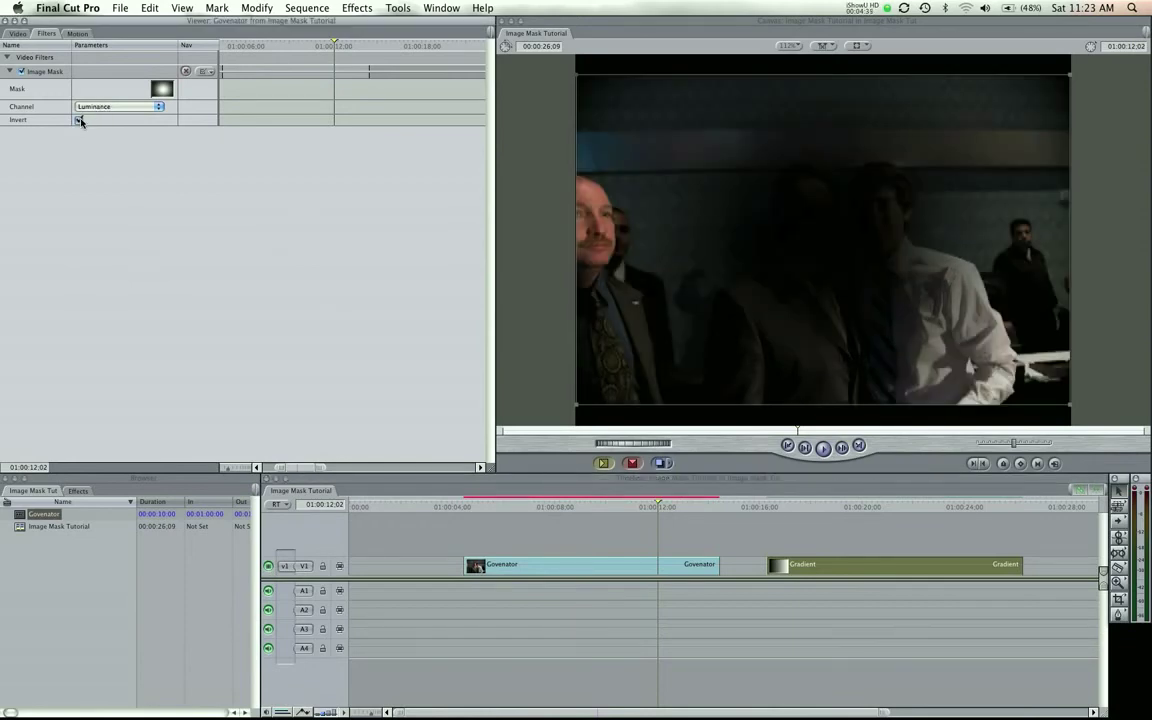
left_click(79, 120)
left_click(105, 105)
left_click(114, 101)
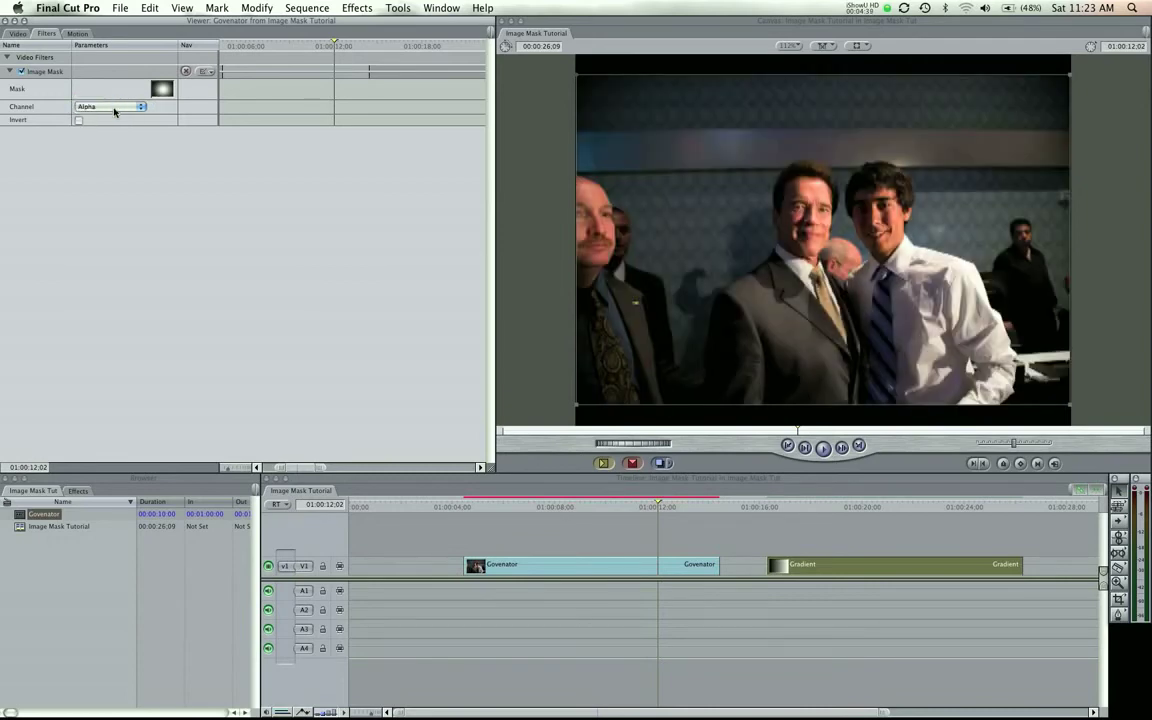
left_click(105, 106)
left_click(114, 117)
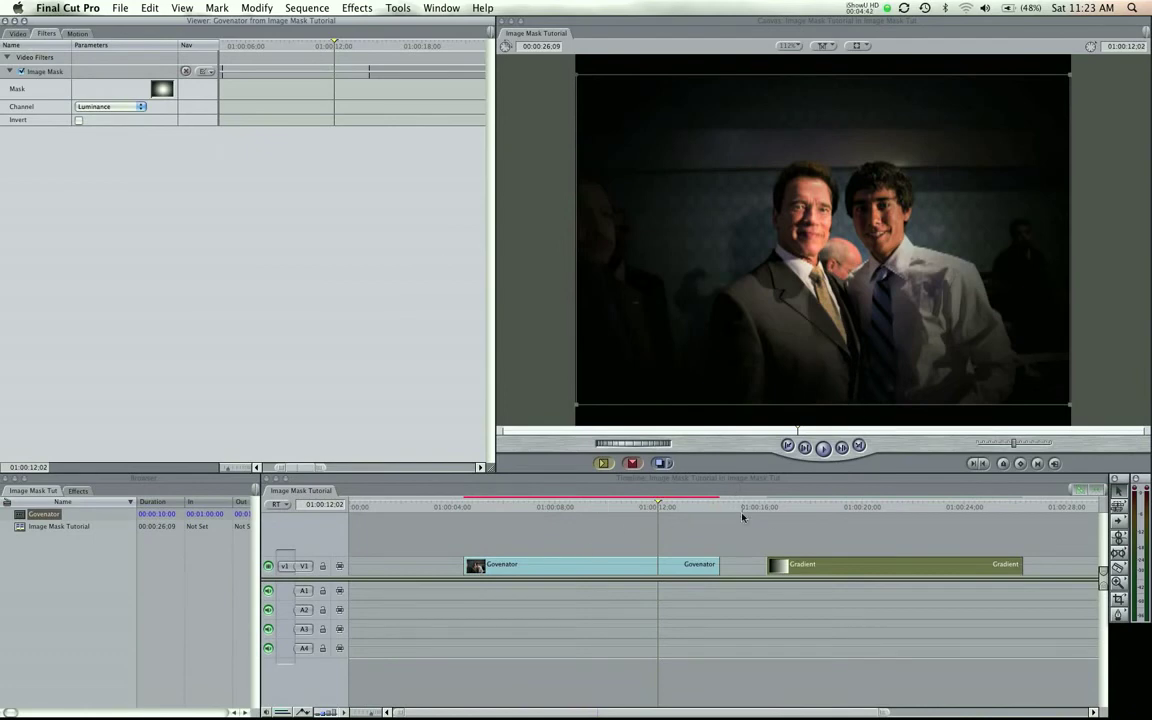
Step: Set the Gradient clip's Start color to green in its generator settings
double_click(795, 567)
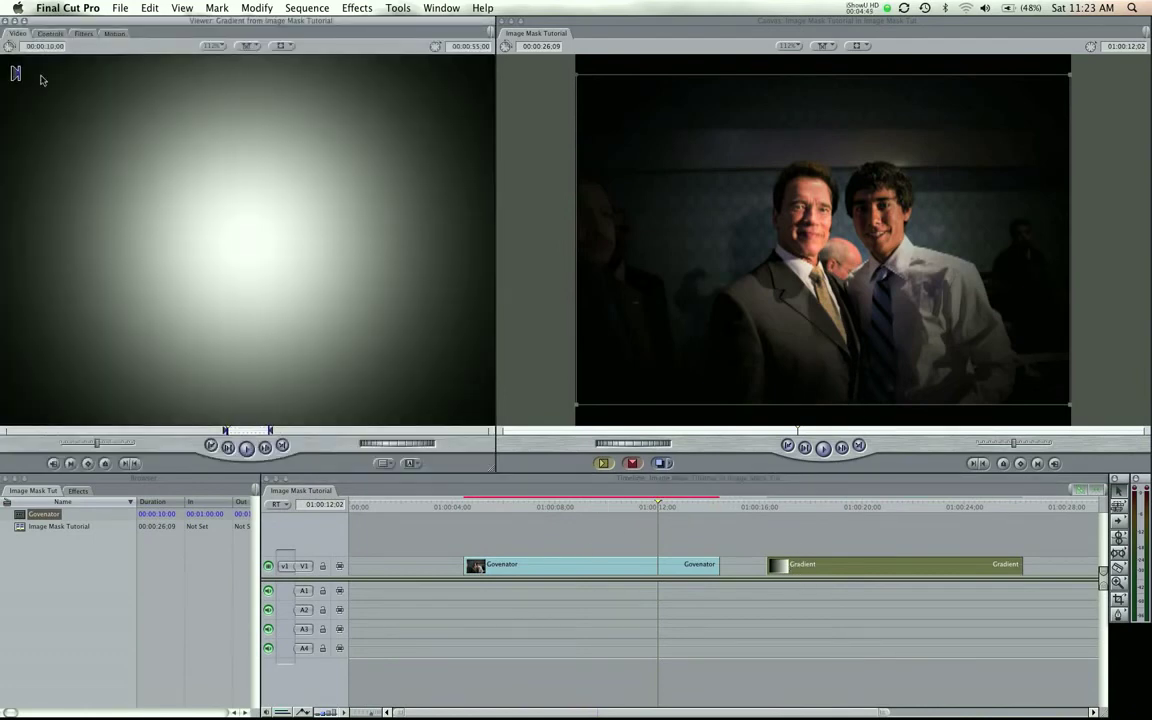
left_click(48, 34)
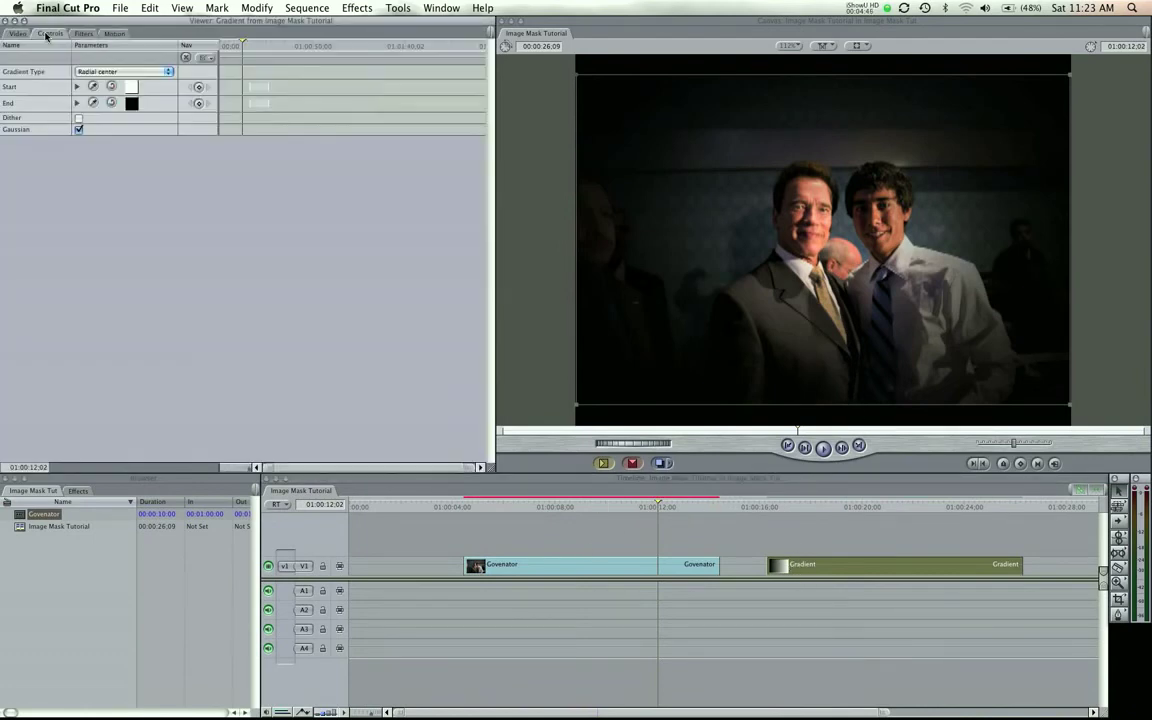
left_click_drag(852, 505, 836, 504)
left_click(78, 128)
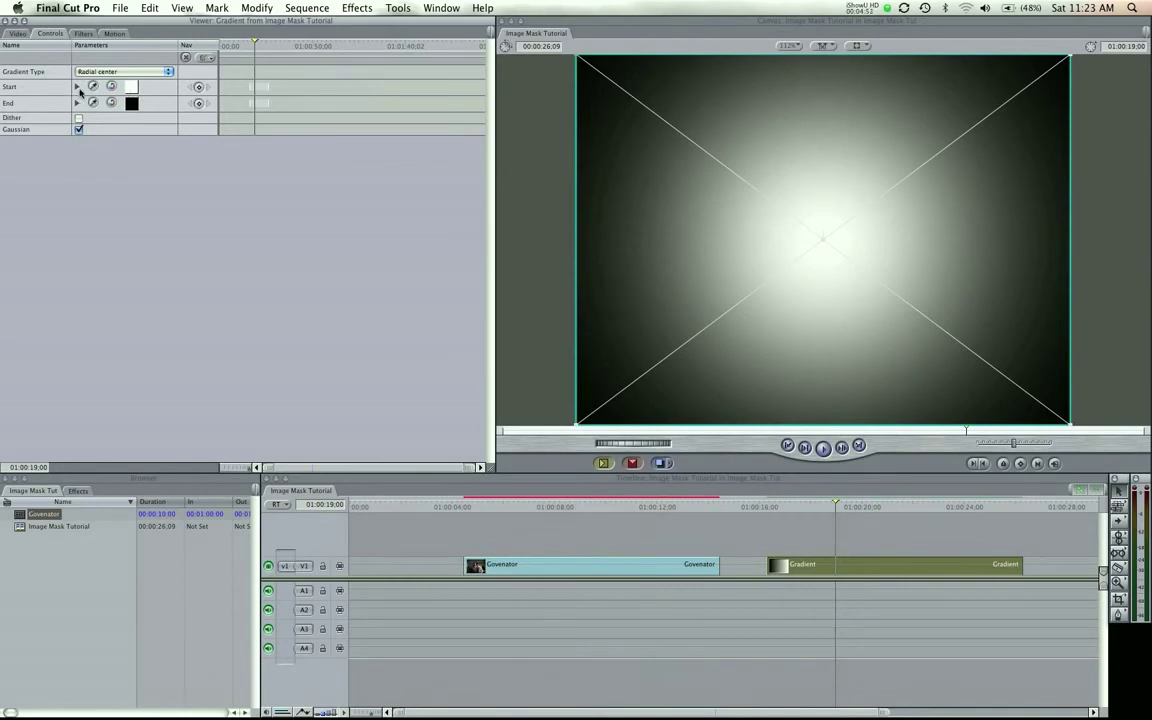
left_click(128, 86)
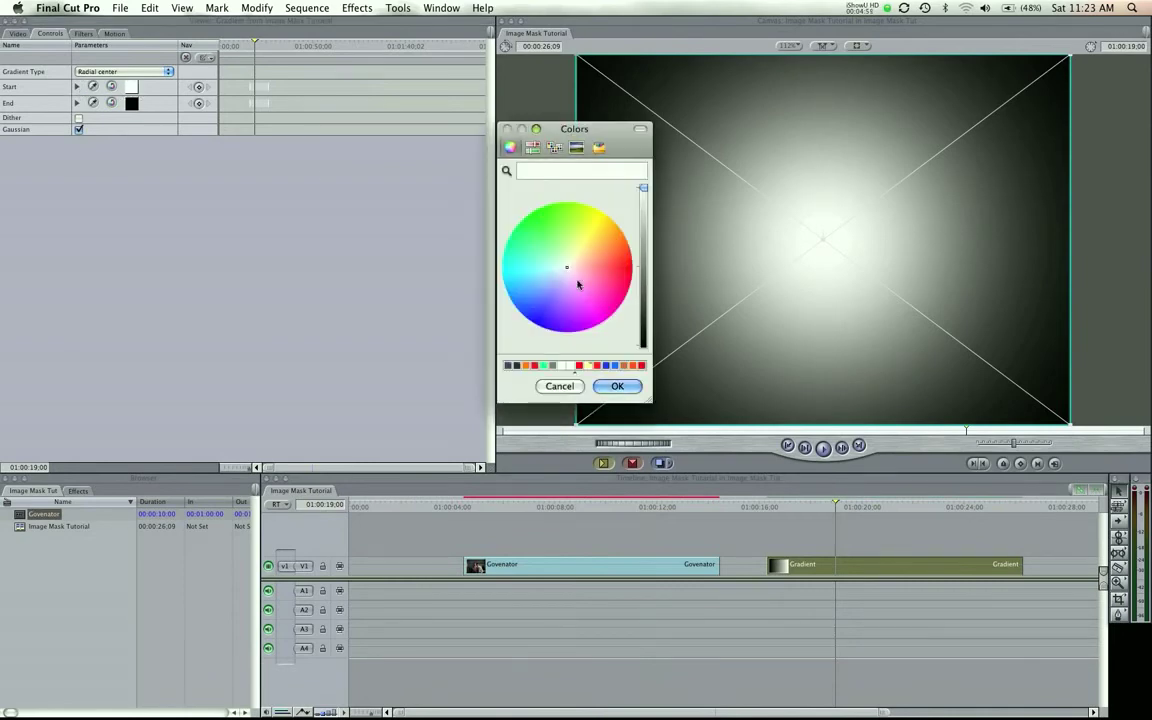
left_click(548, 211)
left_click(617, 386)
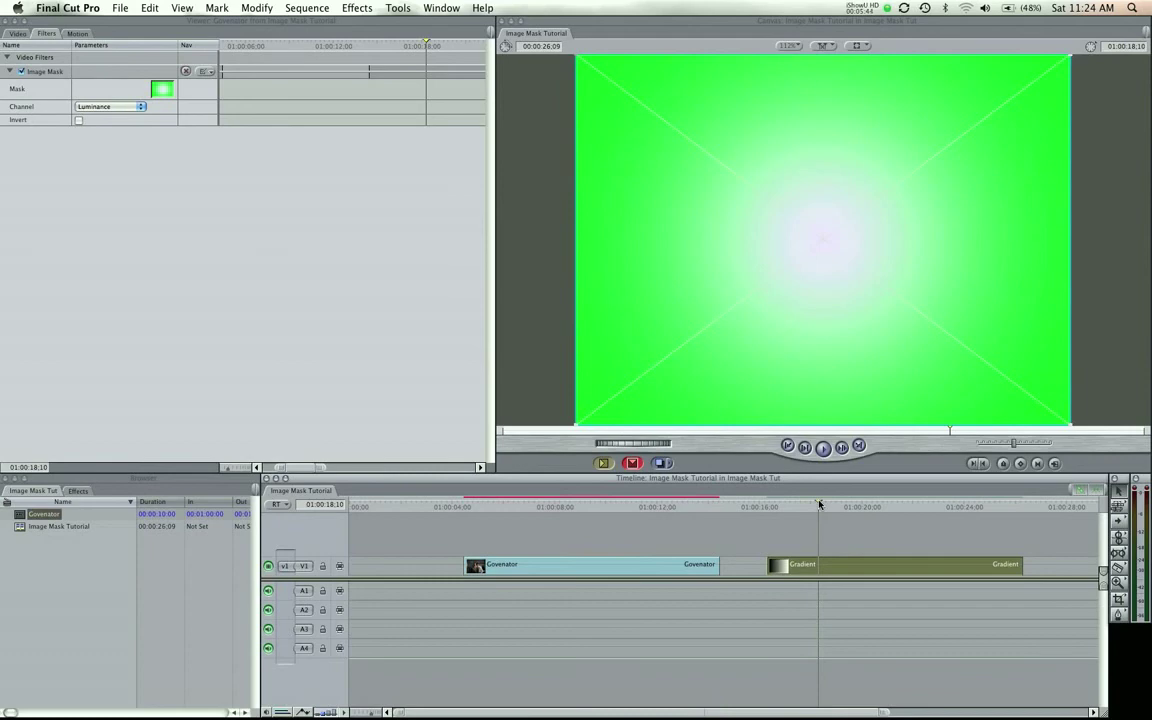
Step: Examine the green Gradient clip at several points in the sequence and review the available text generators
mouse_move(819, 504)
left_mouse_down()
mouse_move(764, 505)
mouse_move(824, 520)
left_mouse_up()
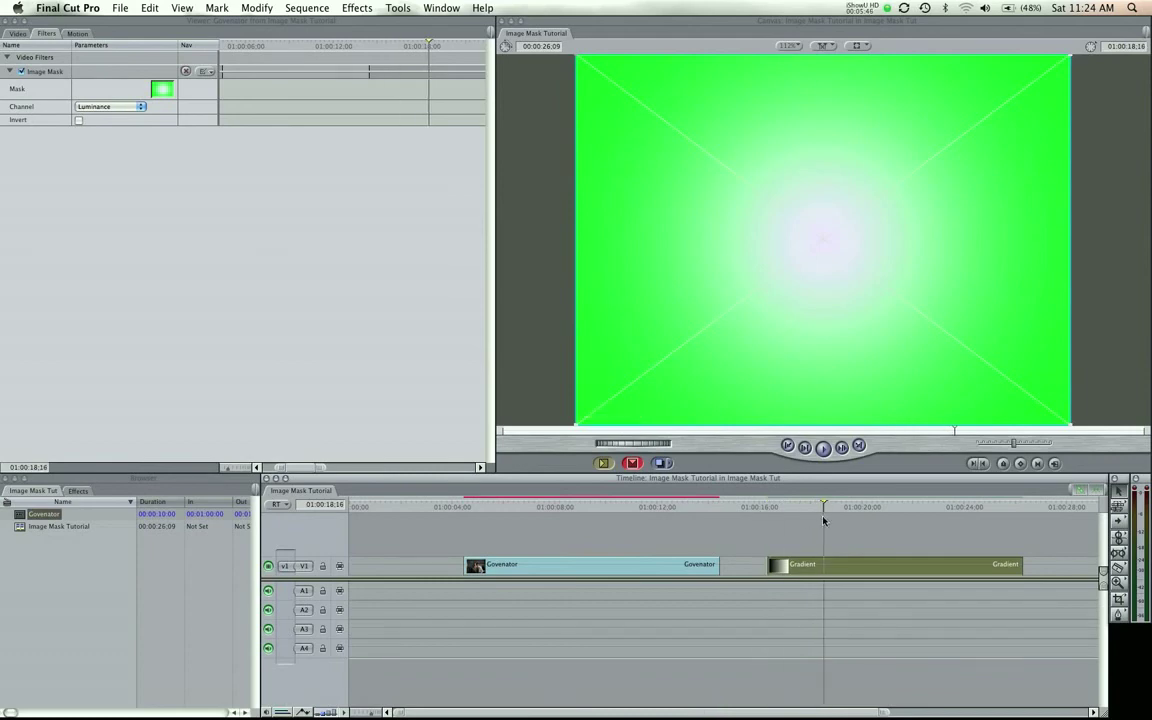
left_click(17, 33)
left_click(409, 463)
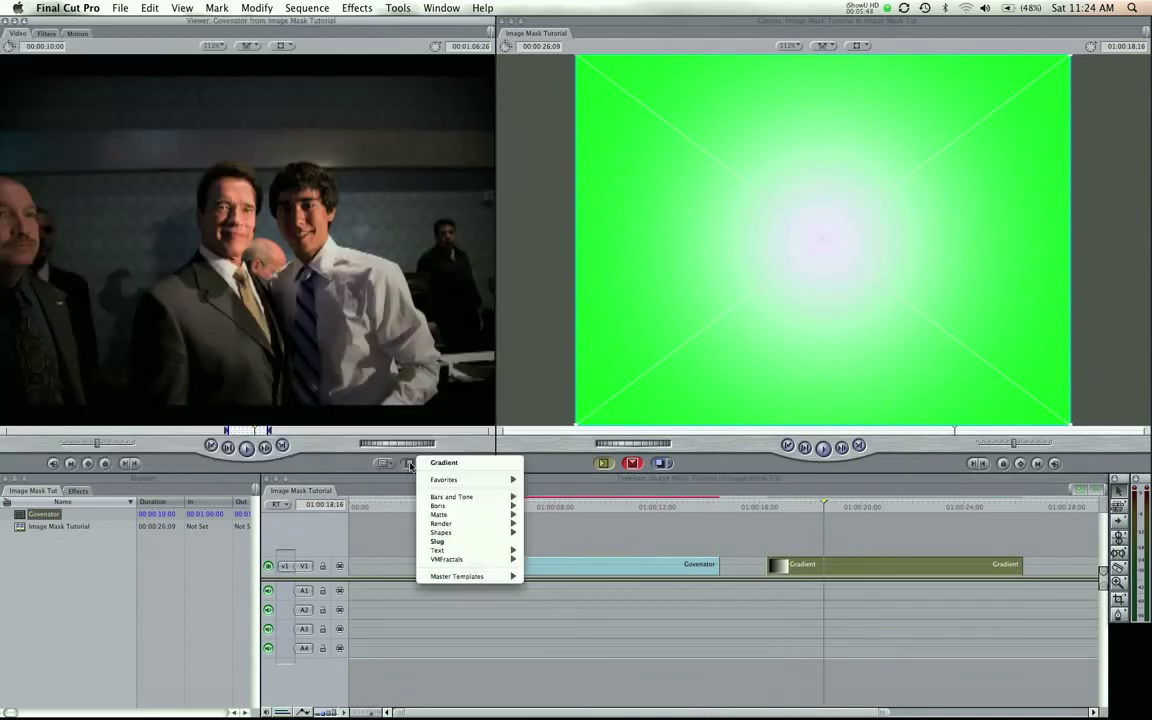
mouse_move(490, 549)
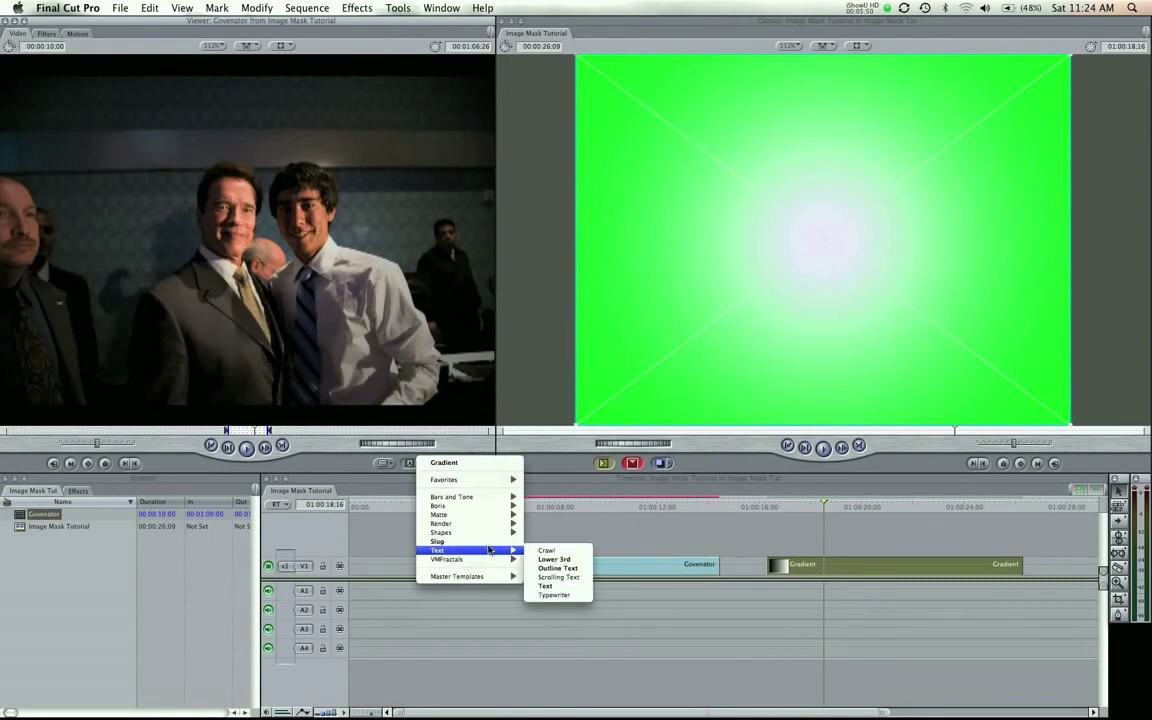
left_click(779, 514)
left_click(783, 507)
left_click(869, 508)
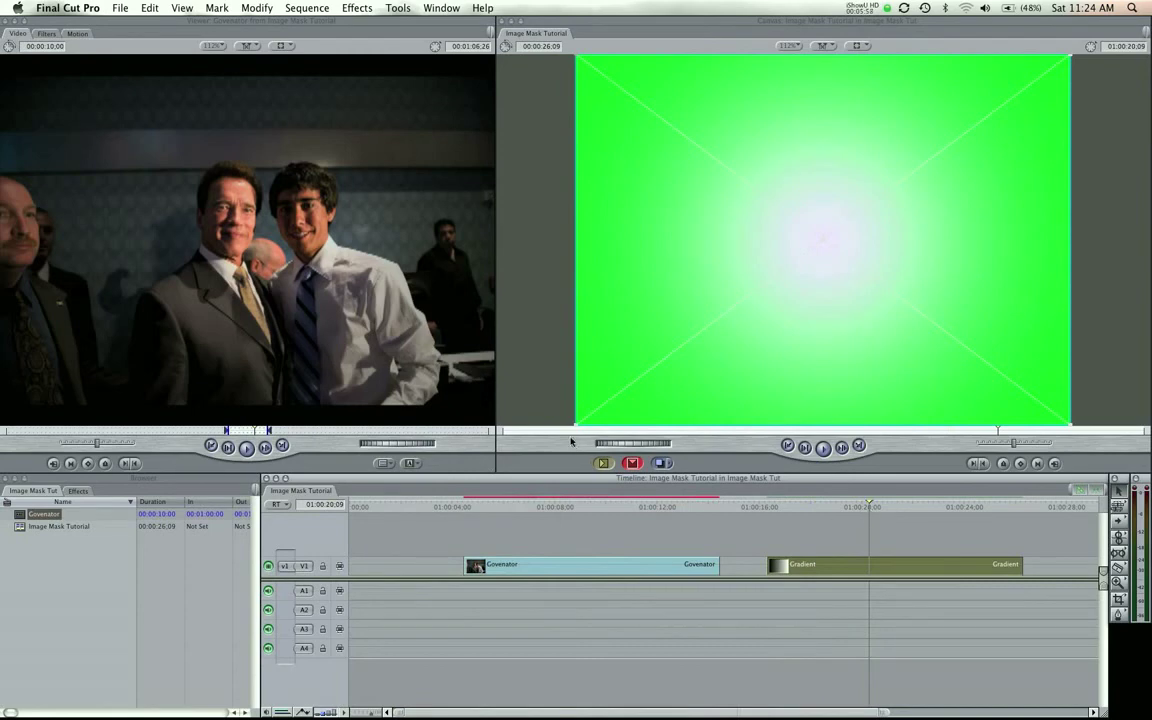
left_click(806, 507)
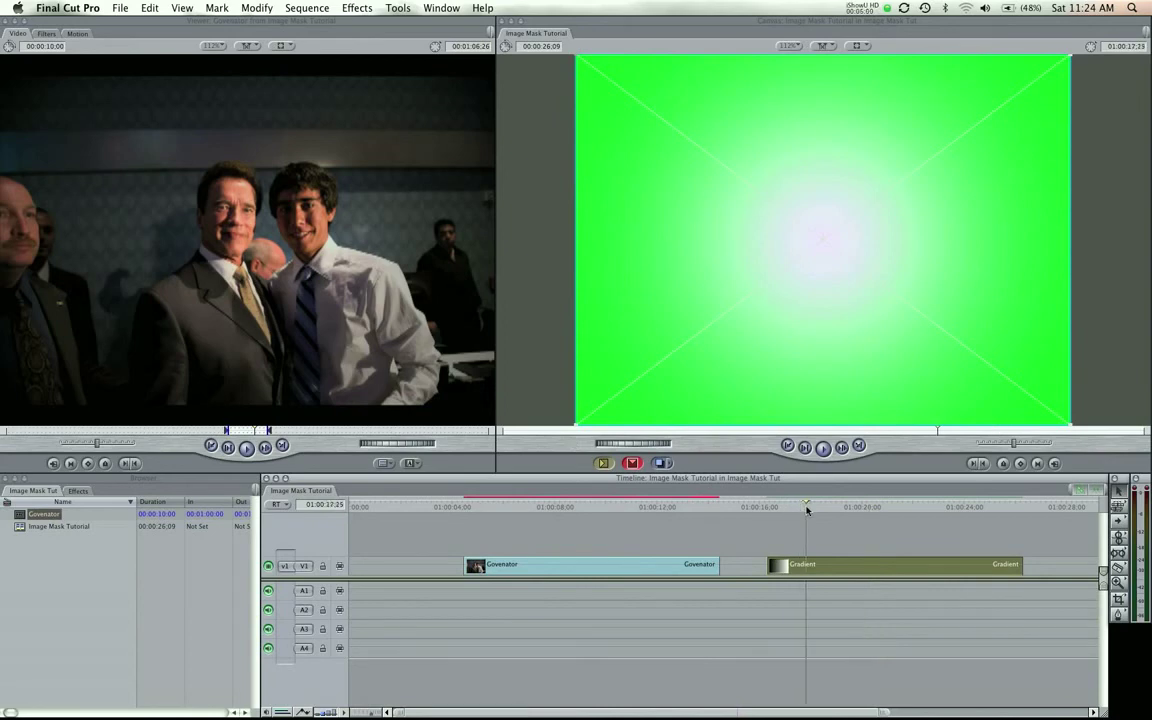